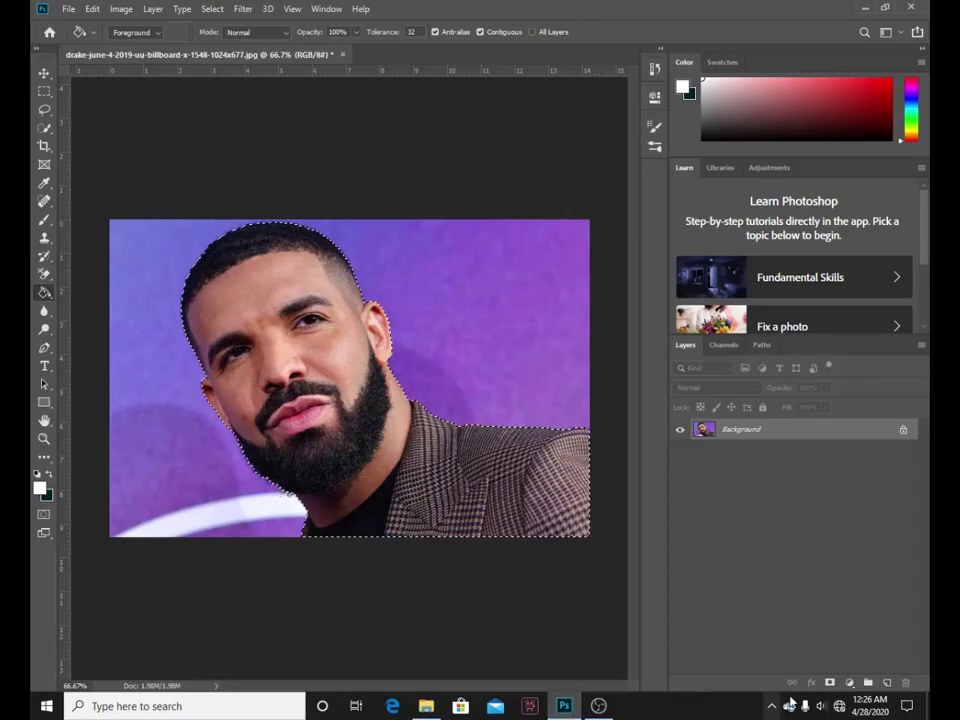
- Mask out the purple backdrop and fill a new layer beneath the man with white
click(829, 683)
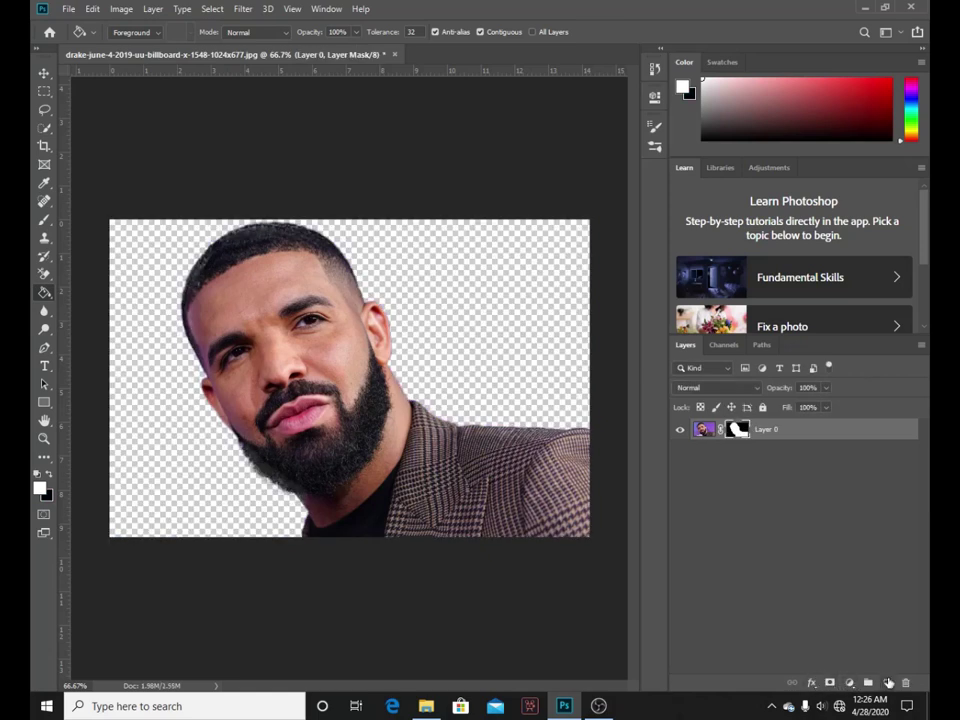
ctrl+click(887, 682)
click(428, 356)
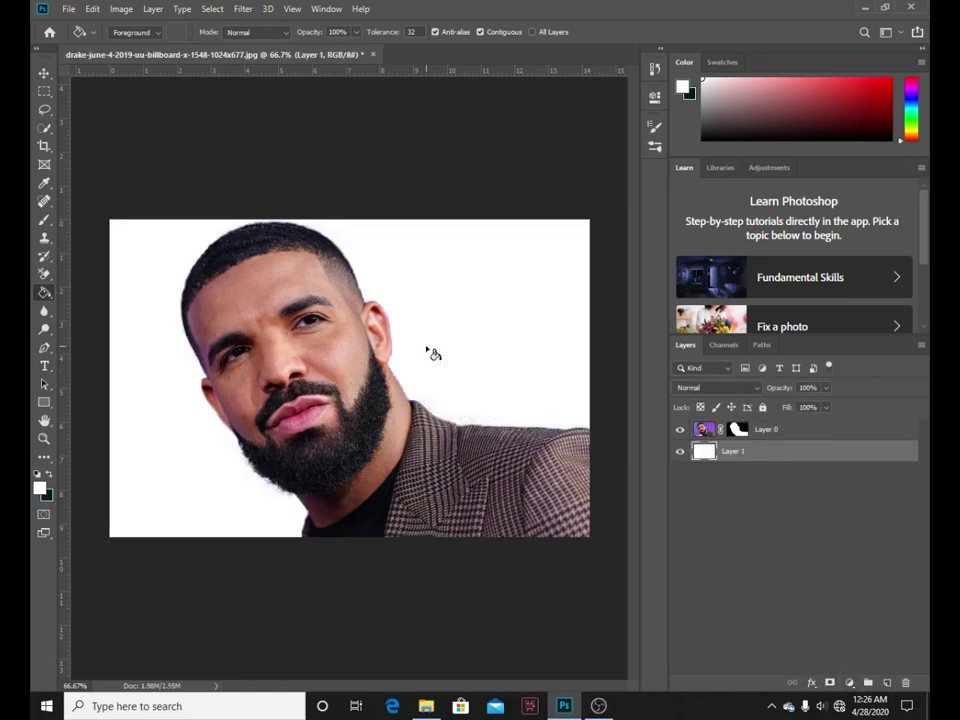
- Combine the portrait and white layers into a single smart object
shift+click(772, 433)
right_click(772, 433)
click(695, 290)
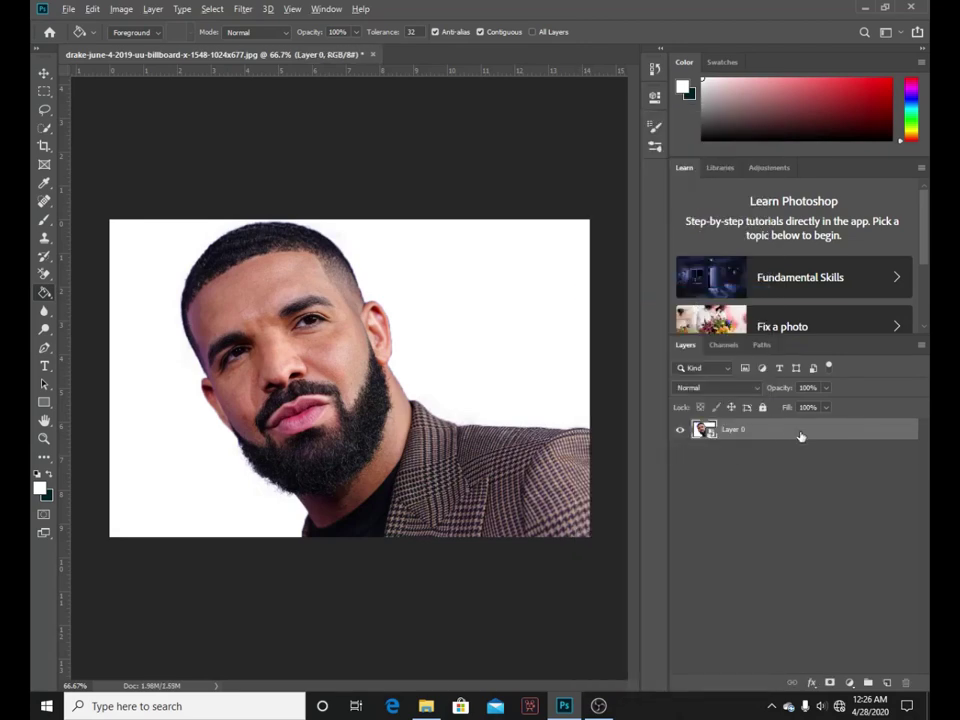
- Duplicate the portrait layer, naming the lower copy 'color' and the top one 'line art'
drag(800, 436, 718, 461)
double_click(735, 451)
text(color)
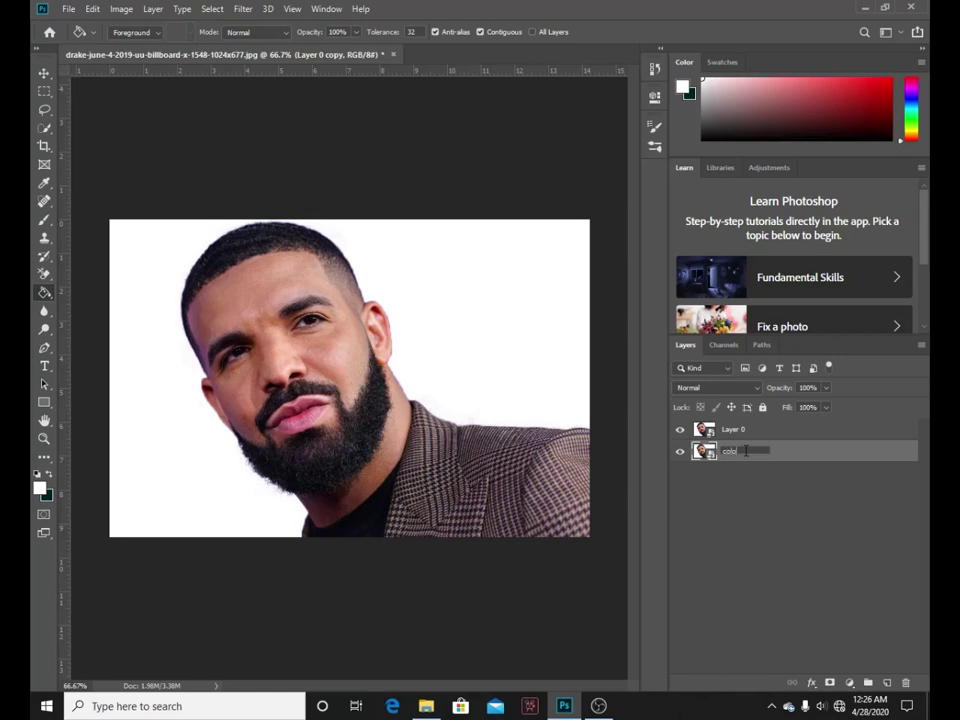
double_click(736, 429)
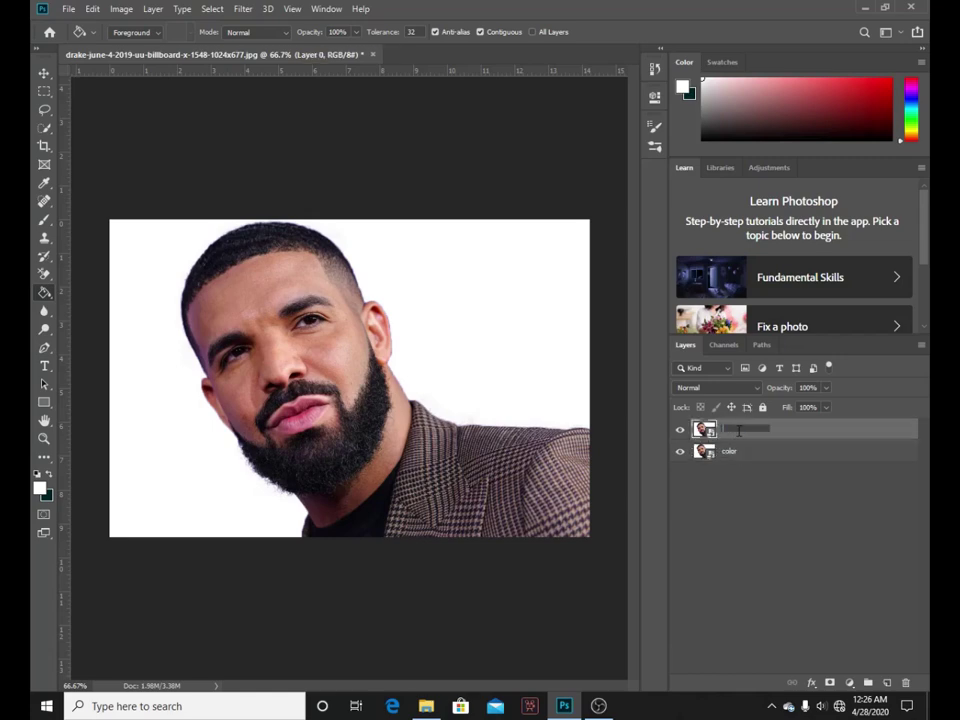
text(lineart)
key(Return)
- Open the Filter Gallery on the line art layer
right_click(737, 433)
key(Escape)
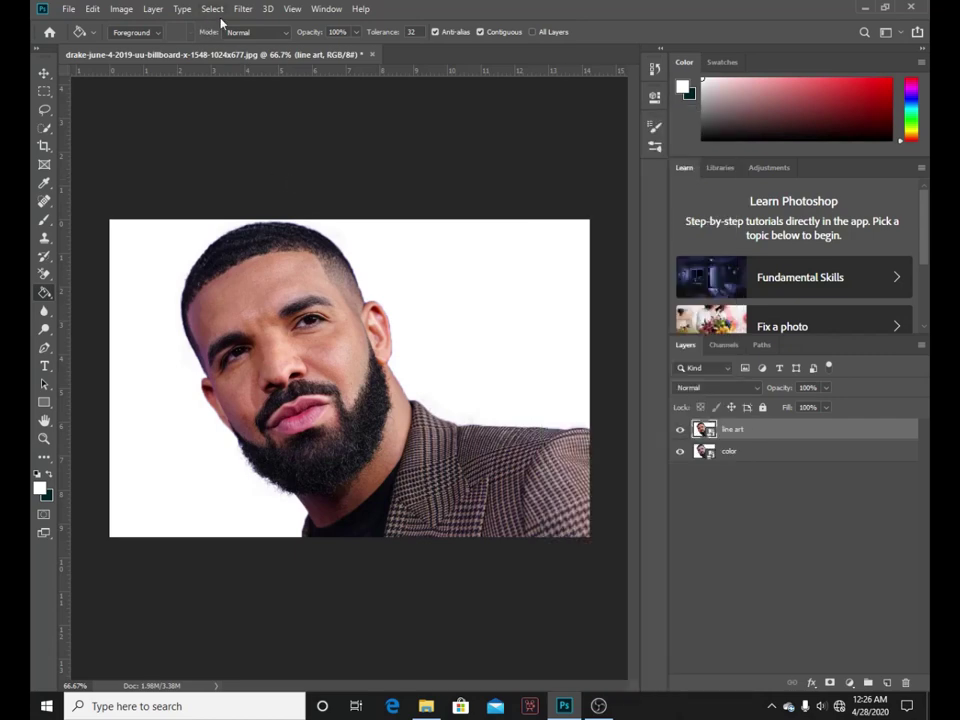
click(241, 9)
click(285, 65)
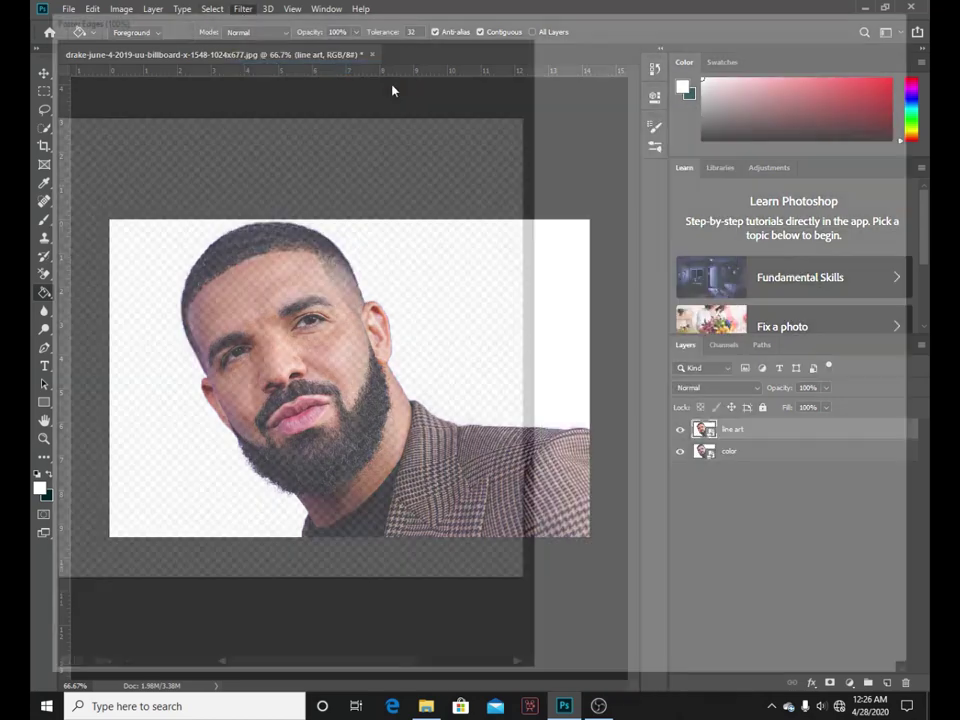
- Apply the Poster Edges filter to the line art layer
click(861, 141)
click(862, 170)
click(838, 42)
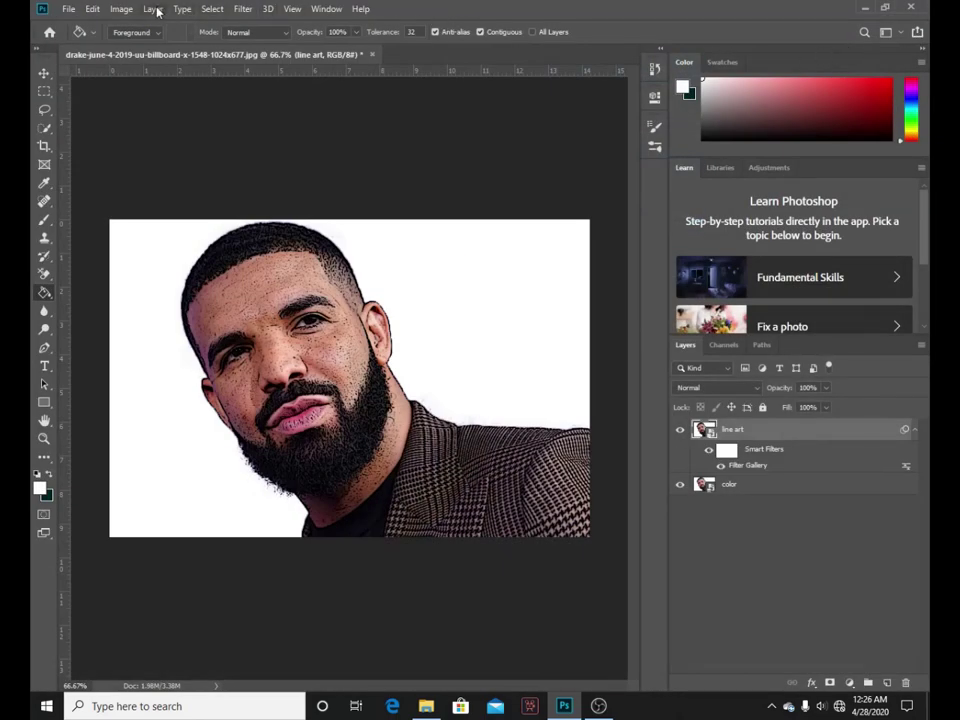
- Add a Threshold adjustment to line art, lowered to reveal more white detail
click(120, 9)
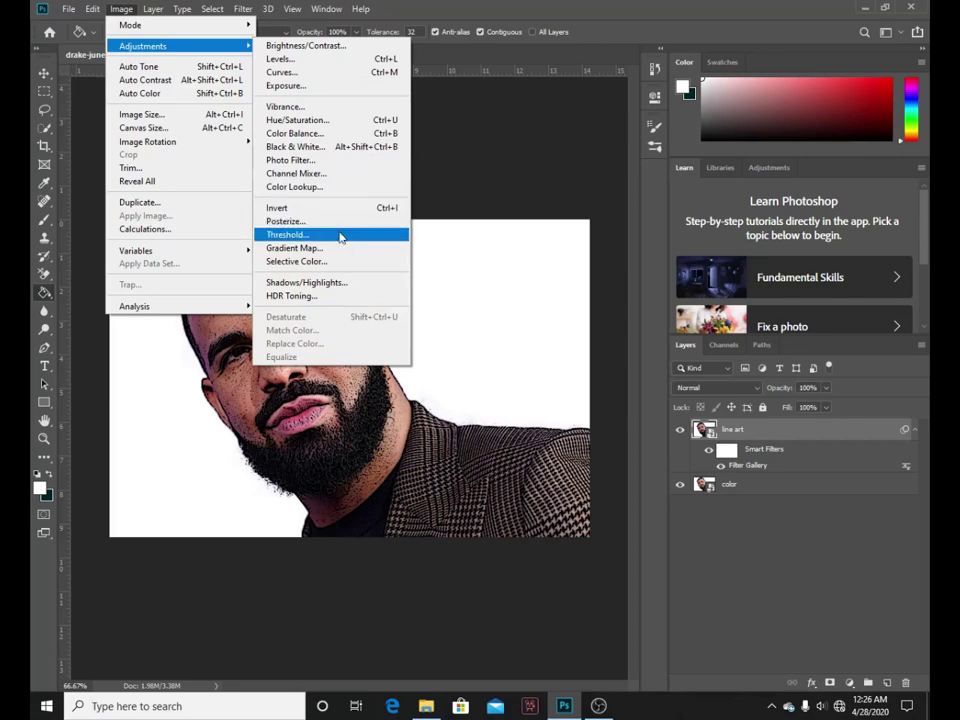
click(300, 234)
drag(434, 297, 410, 292)
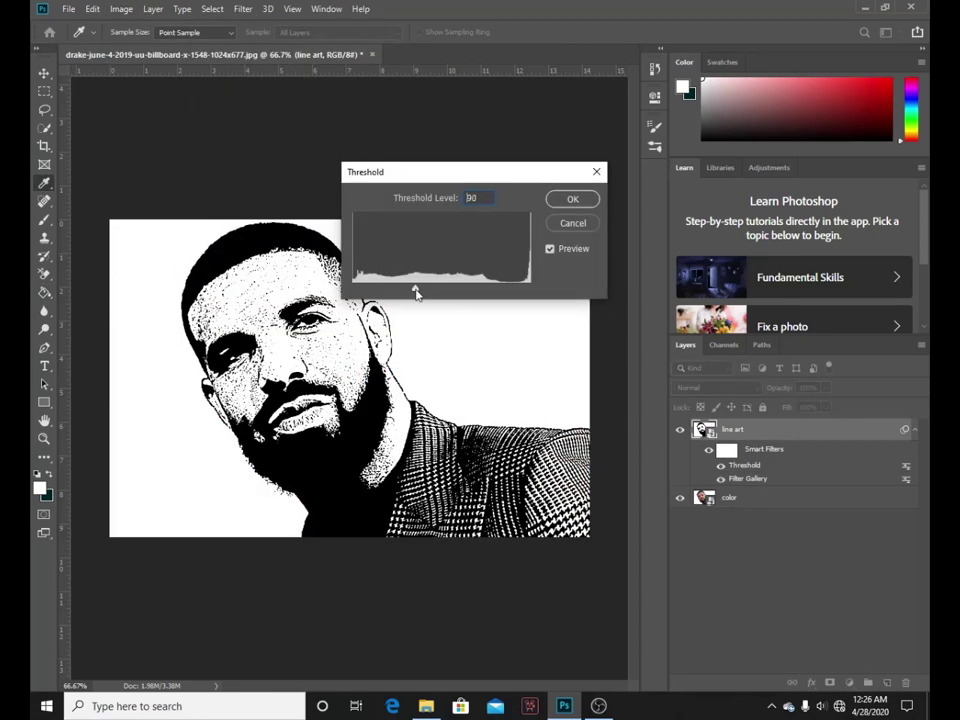
drag(410, 292, 408, 292)
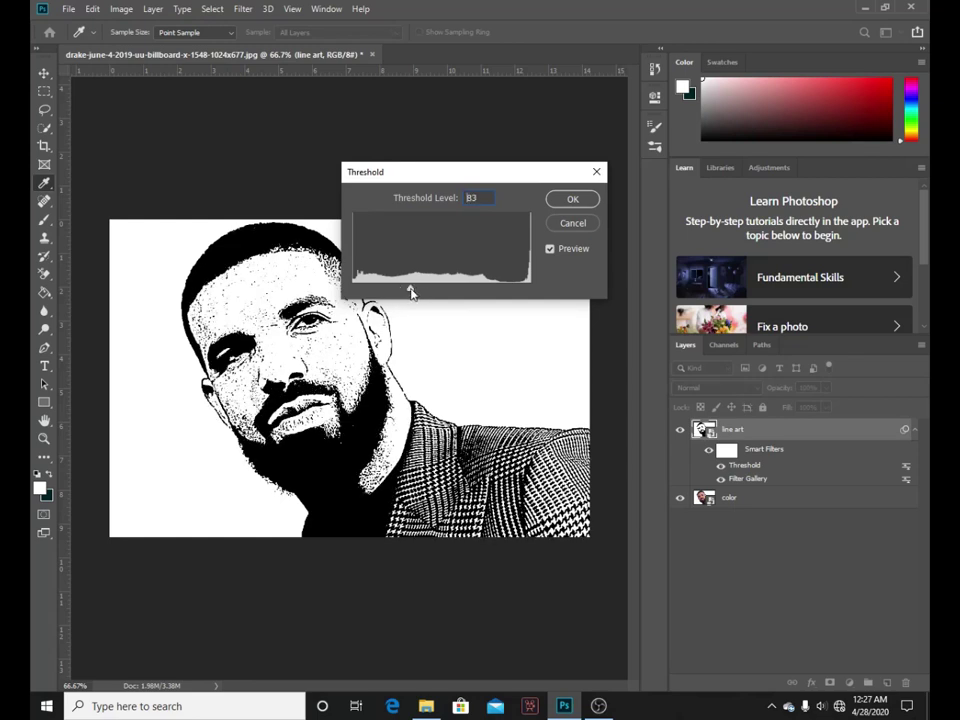
click(572, 199)
key(g)
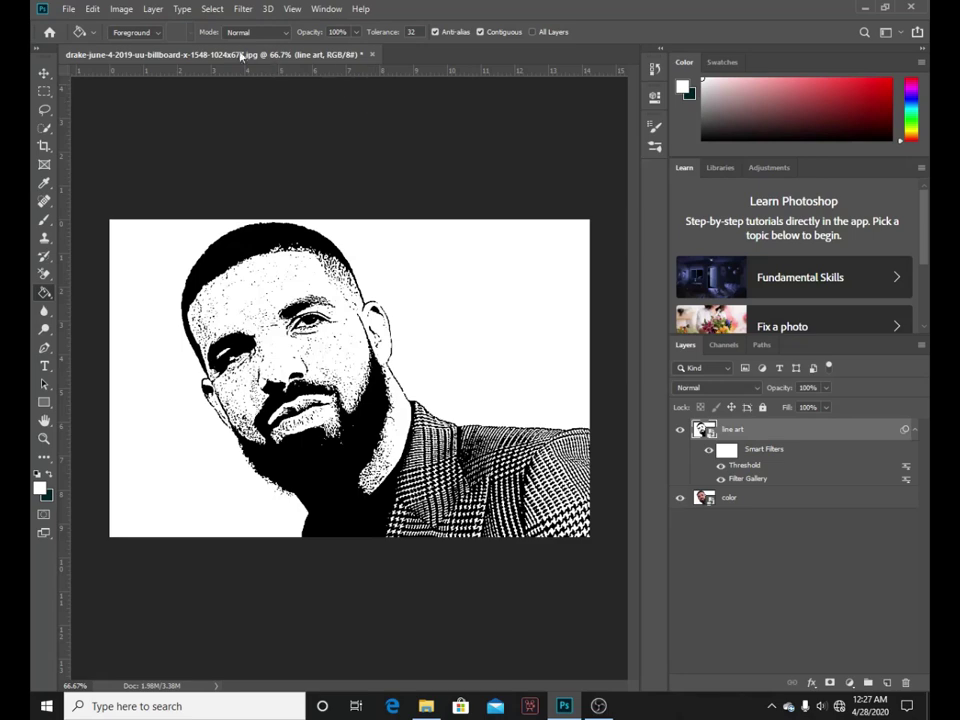
- Give the line art layer an Oil Paint filter with Stylization 5.0 and Cleanliness 3.0
click(243, 8)
mouse_move(255, 262)
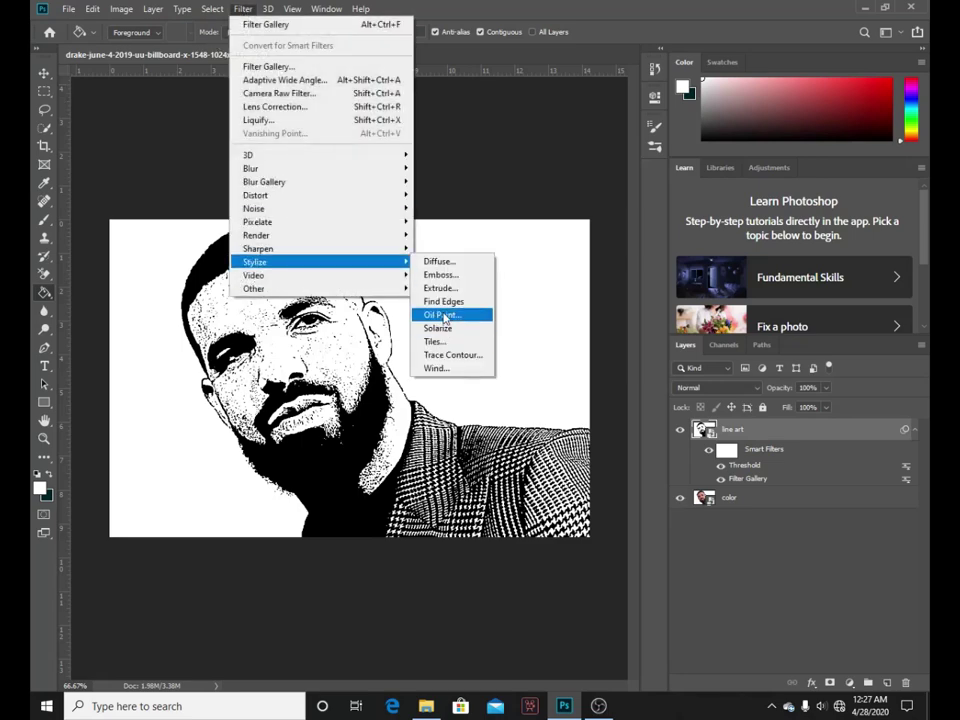
click(450, 314)
click(541, 318)
drag(543, 316, 549, 318)
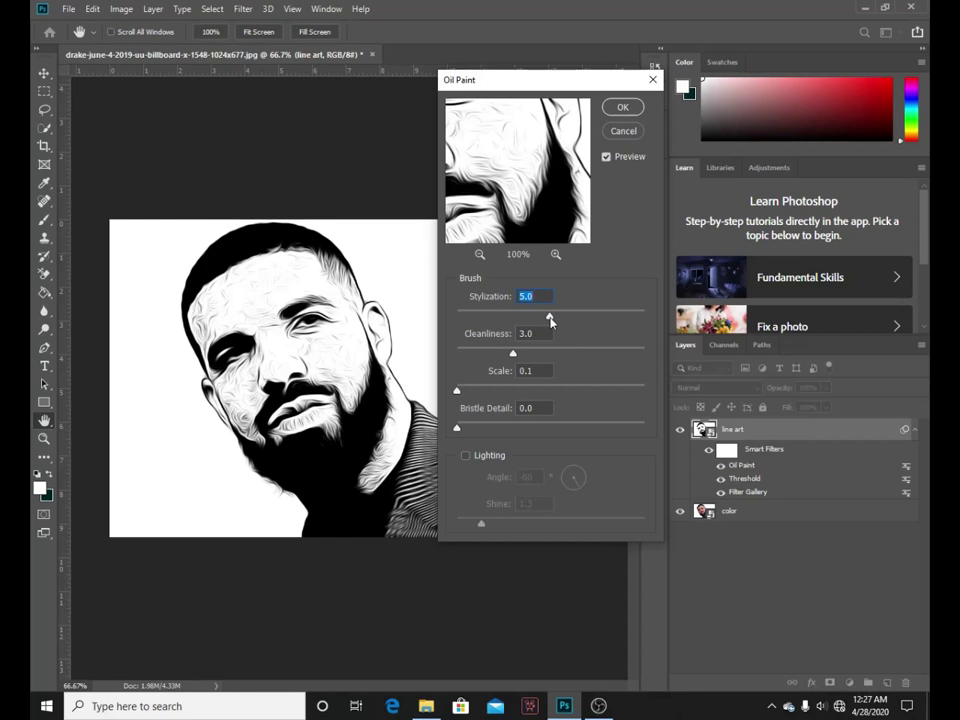
click(623, 108)
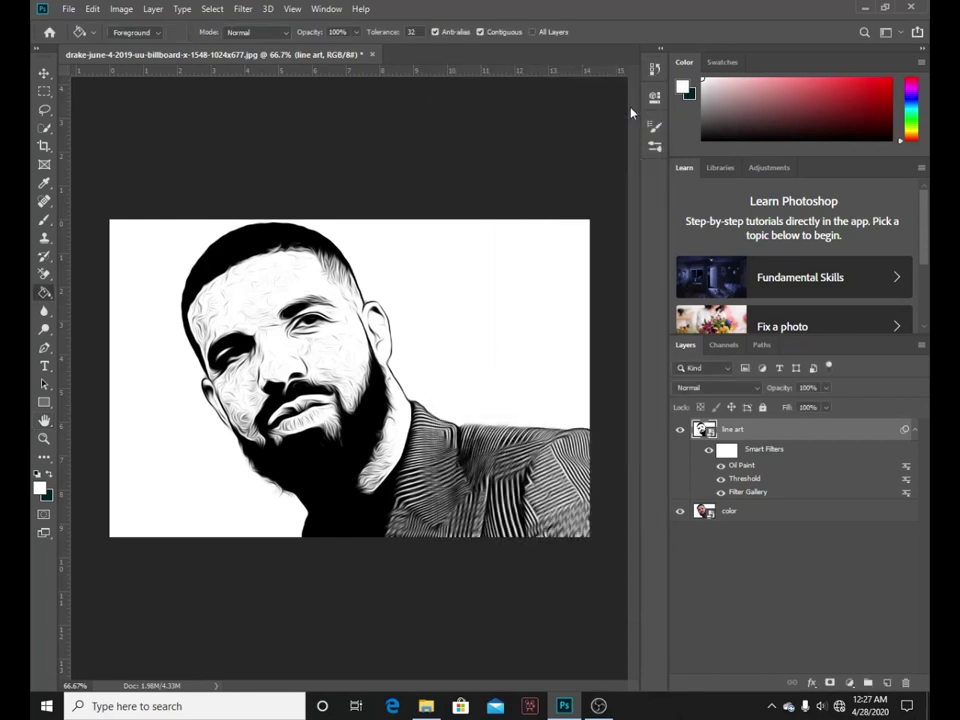
click(914, 430)
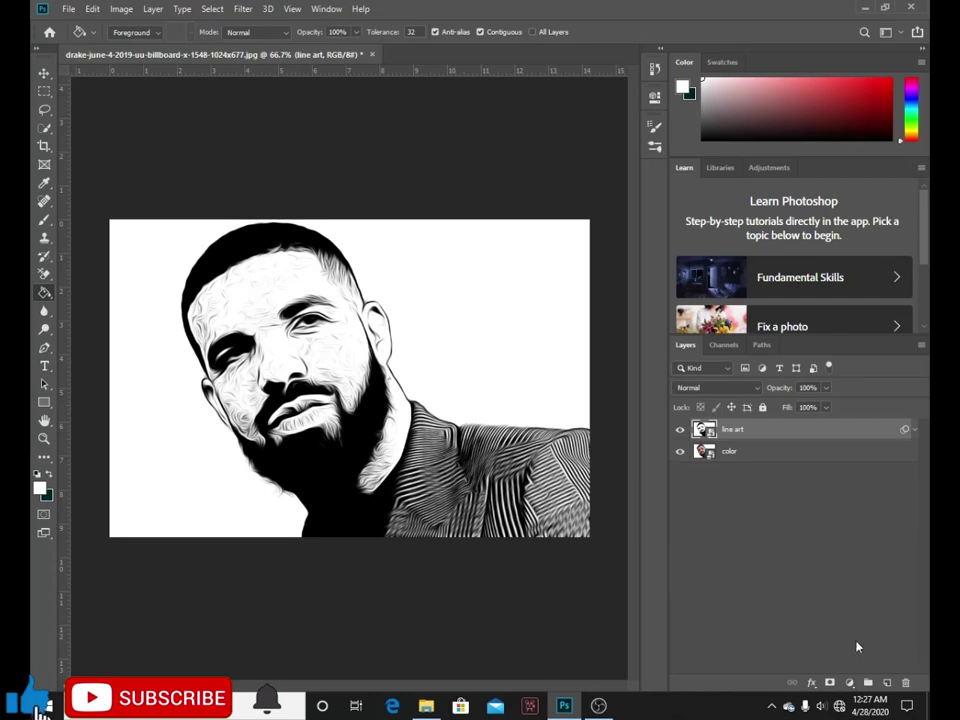
- Add a Levels adjustment above line art with the shadow input set to 100
click(849, 682)
click(850, 487)
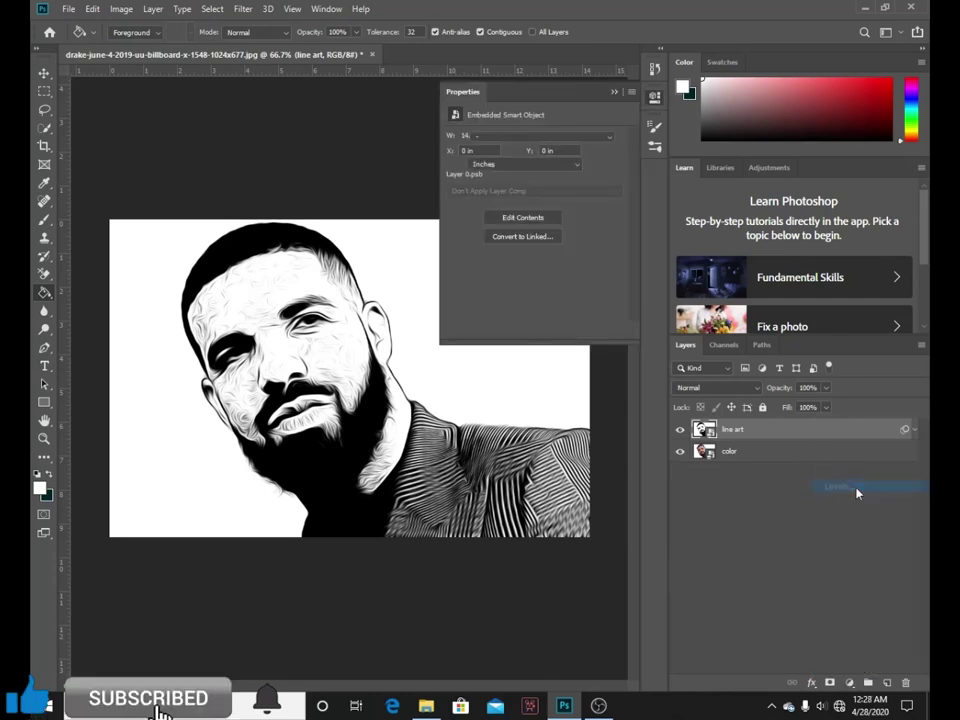
click(478, 253)
text(100)
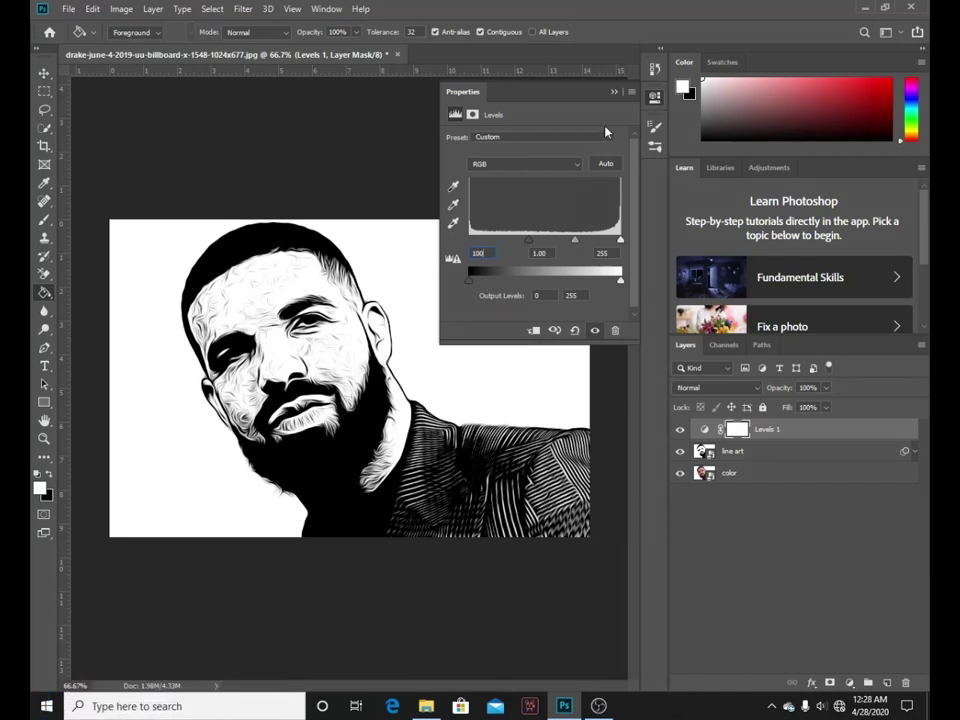
click(615, 92)
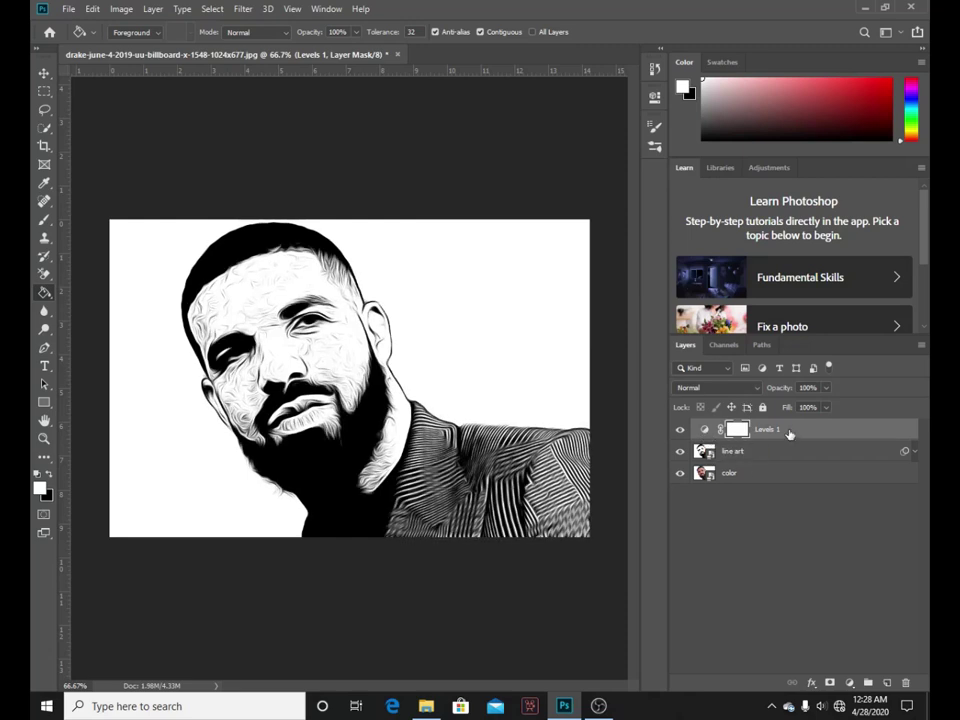
- Clip the Levels adjustment to the line art layer and reselect line art
double_click(737, 430)
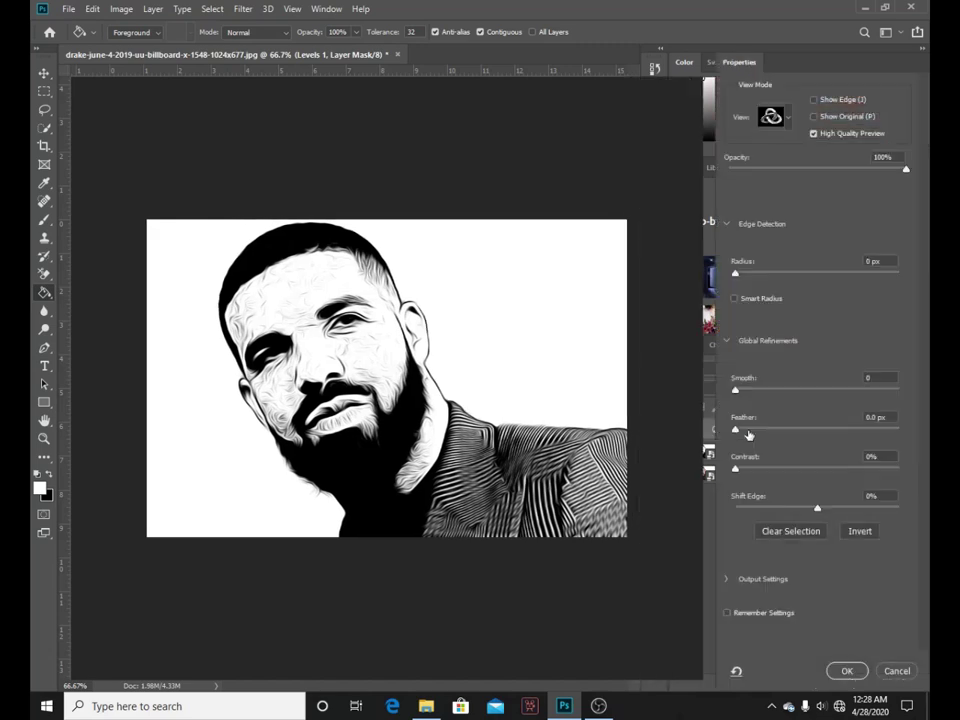
click(896, 671)
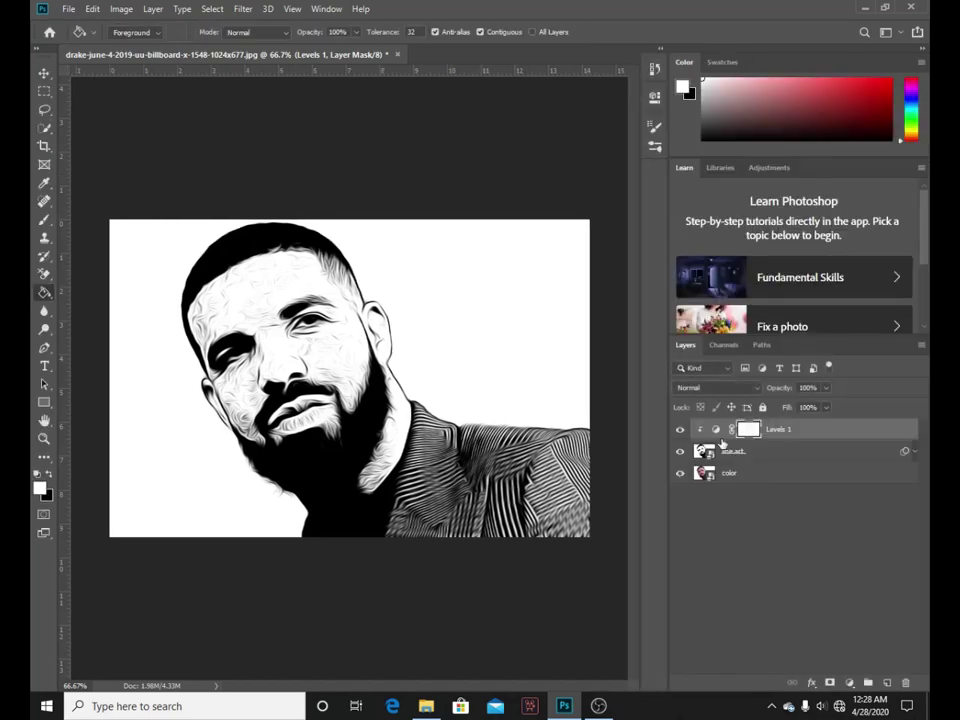
text(100)
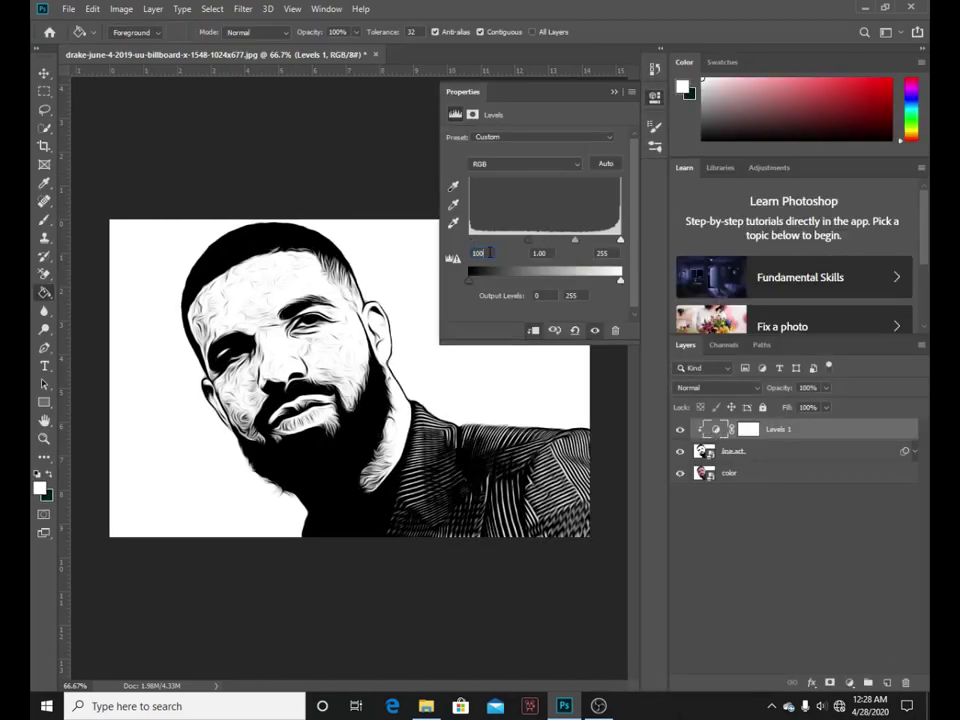
click(655, 146)
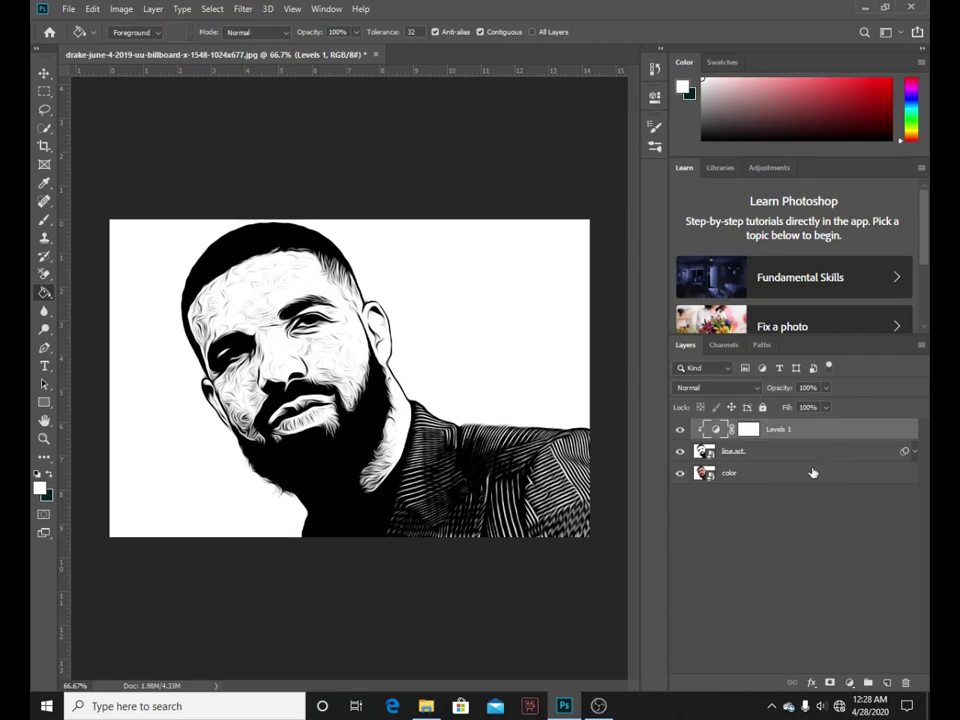
click(755, 452)
click(753, 393)
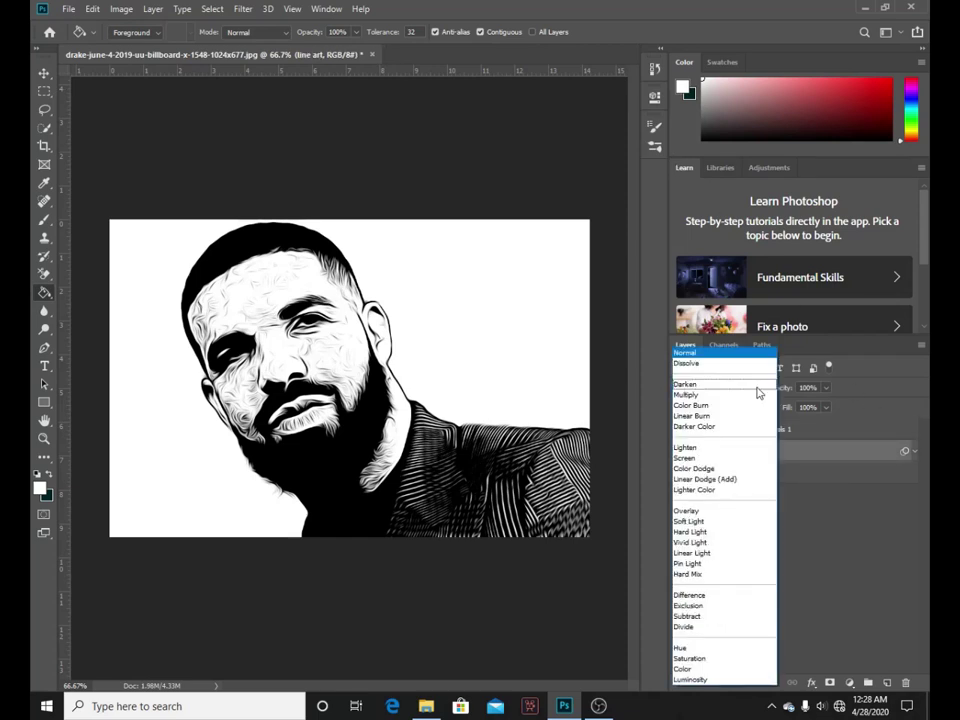
- Set line art to Multiply and preview the Cutout effect on the color layer
click(740, 396)
click(758, 476)
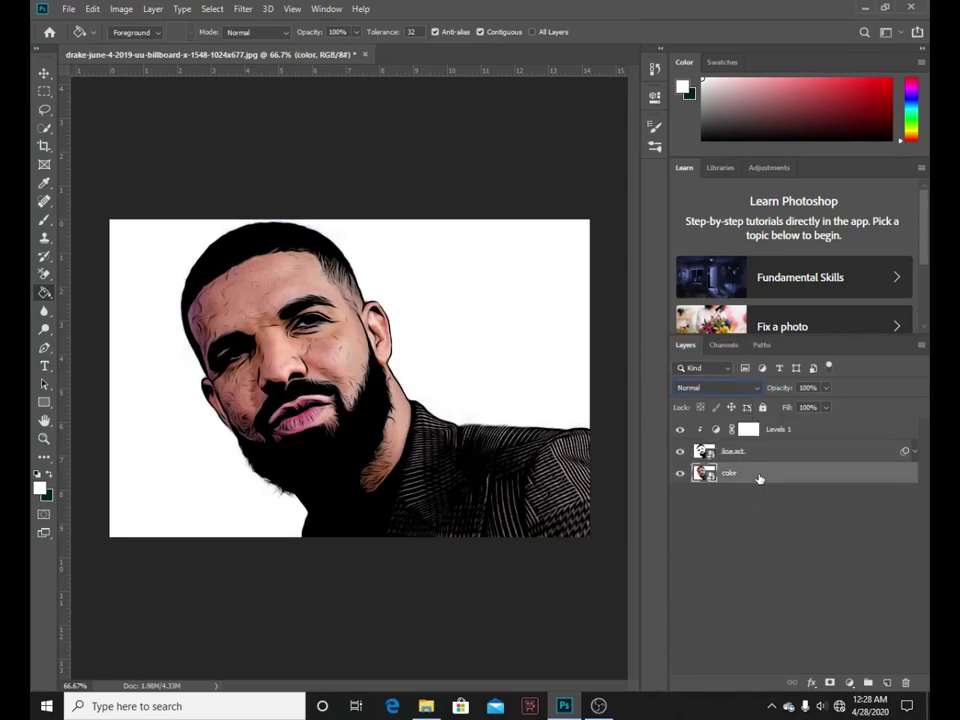
click(243, 8)
click(262, 67)
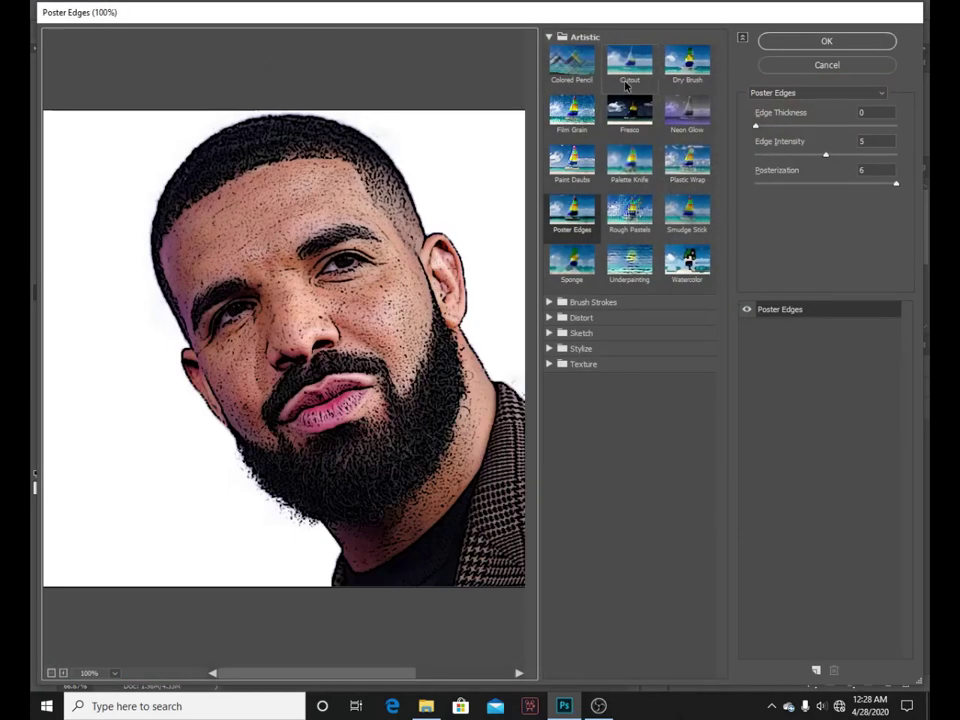
click(629, 62)
click(816, 64)
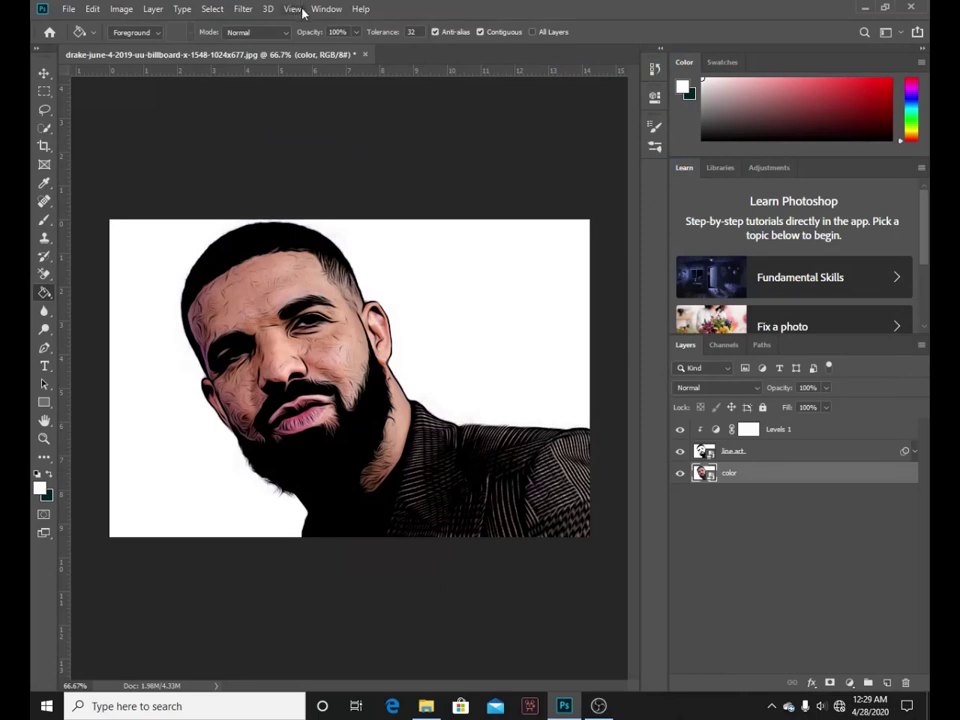
- Apply a Surface Blur (Radius 20, Threshold 60) to the color layer
click(243, 10)
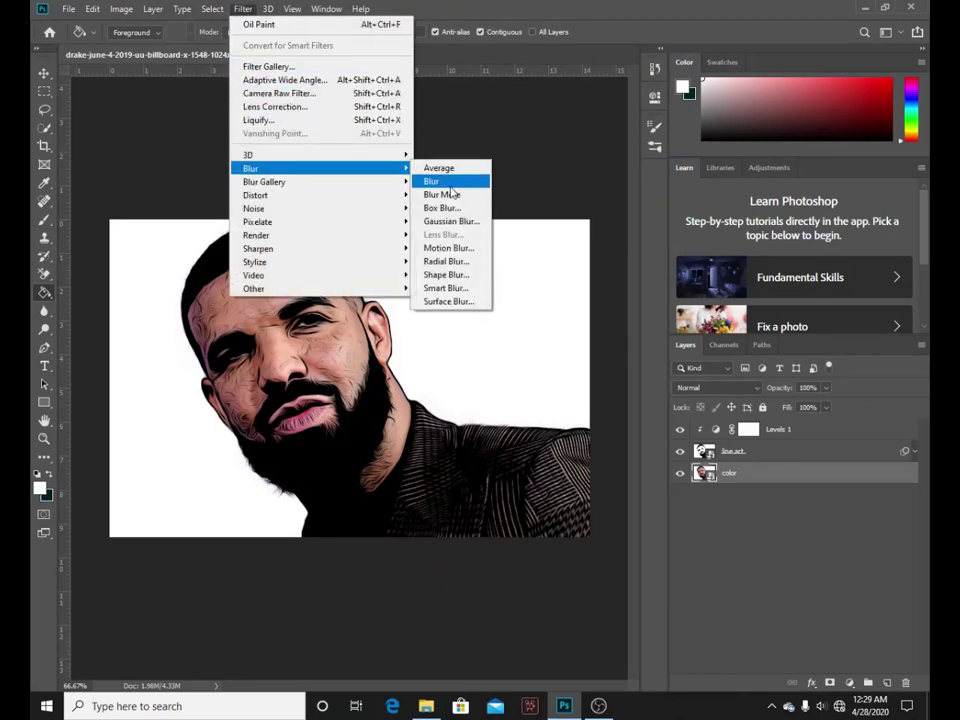
click(447, 301)
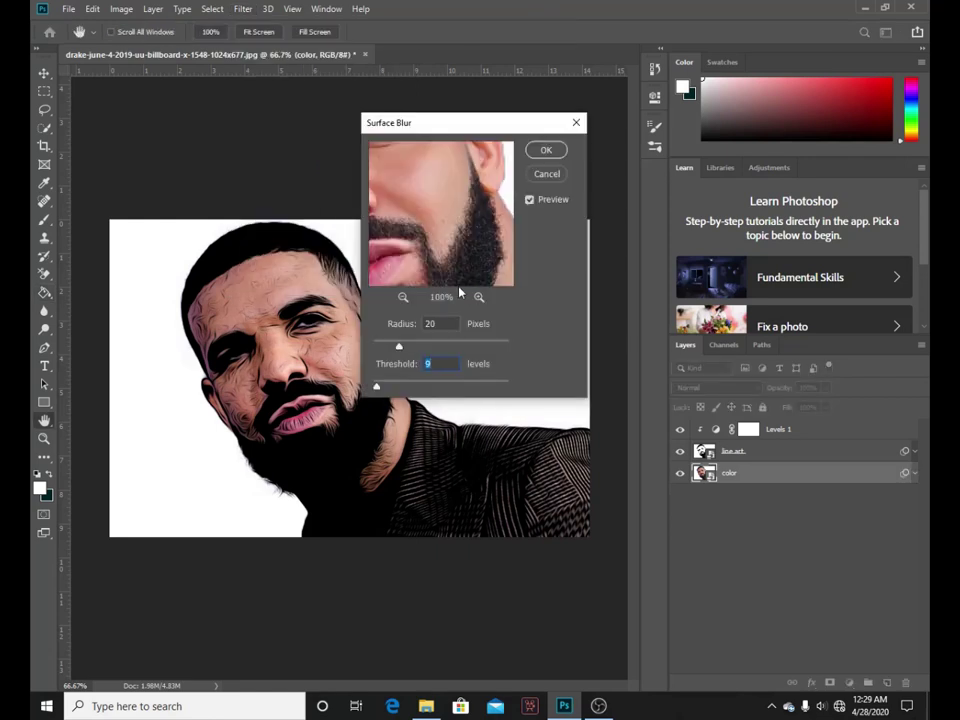
mouse_move(376, 386)
mouse_down()
mouse_move(404, 389)
mouse_move(381, 399)
mouse_up()
click(546, 150)
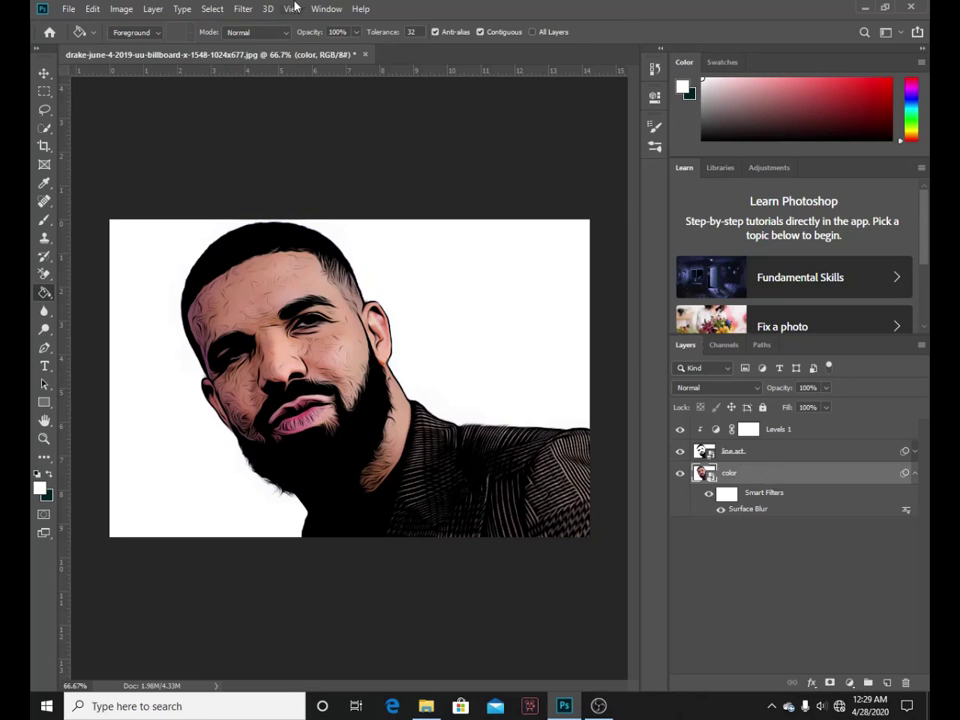
click(243, 8)
- Apply the Artistic Cutout filter with Number of Levels 5 to the color layer
click(295, 67)
click(629, 62)
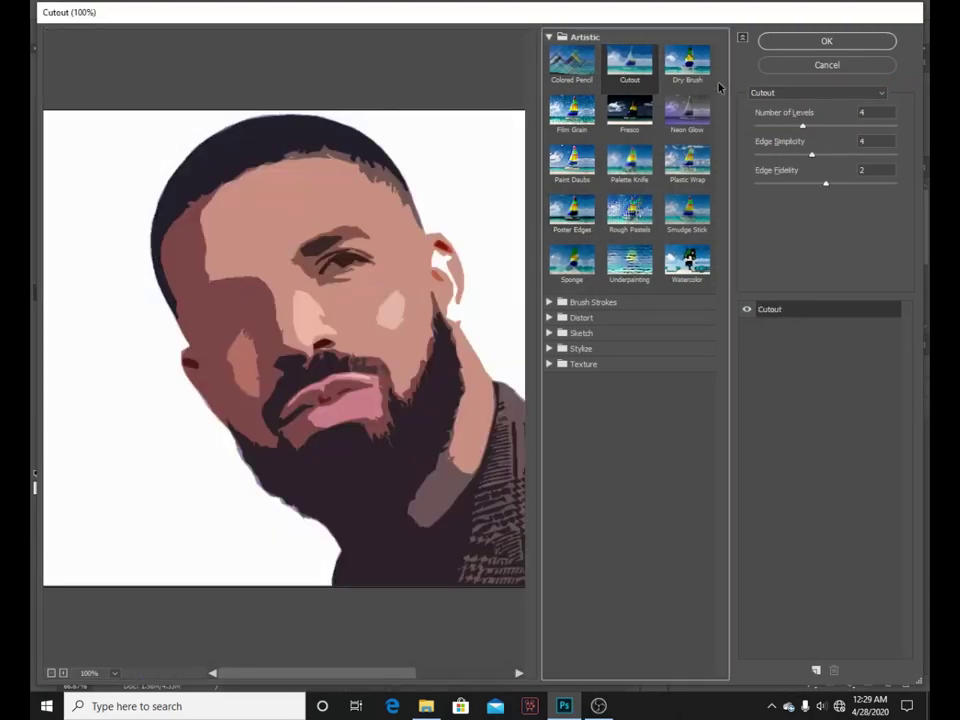
mouse_move(805, 129)
mouse_down()
mouse_move(846, 128)
mouse_move(831, 128)
mouse_move(814, 156)
mouse_move(797, 156)
mouse_move(807, 156)
mouse_up()
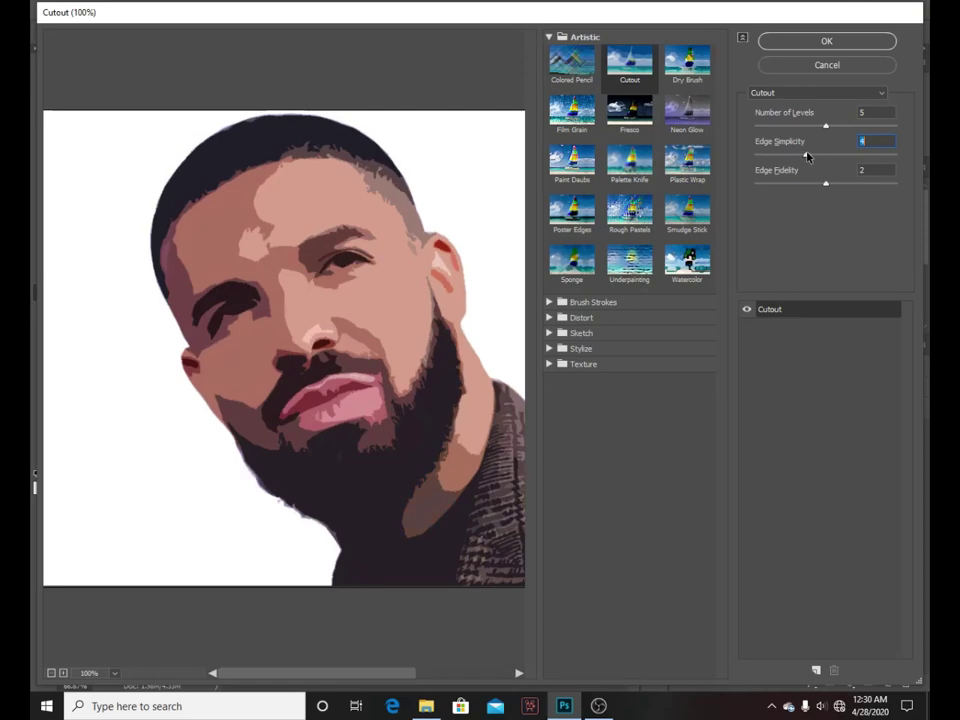
click(833, 45)
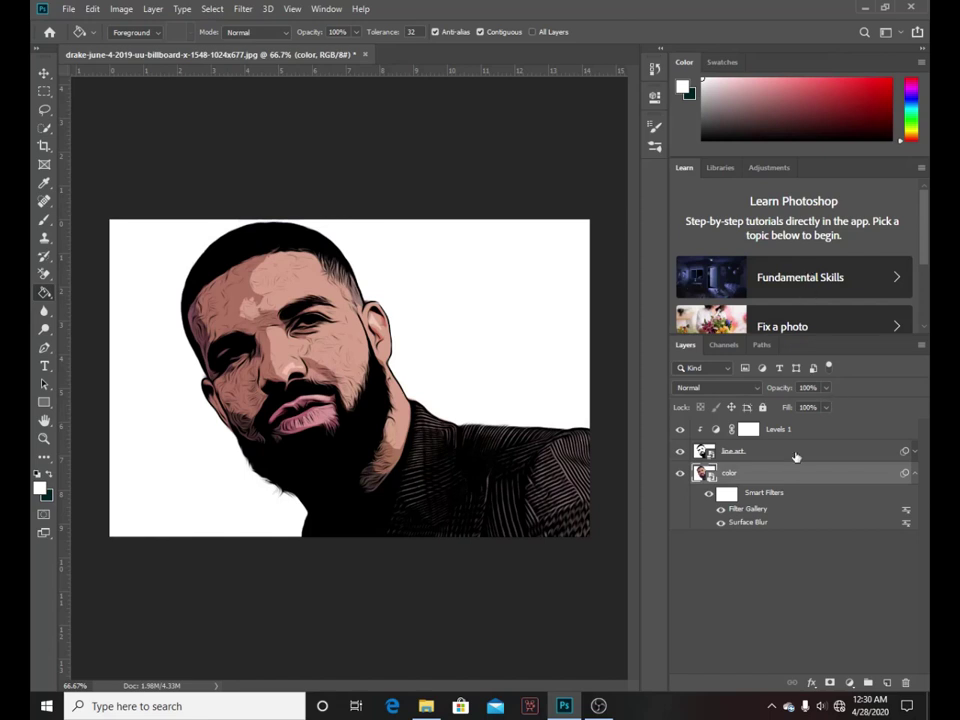
- Add a Hue/Saturation adjustment clipped to the color layer with Saturation +36
click(849, 682)
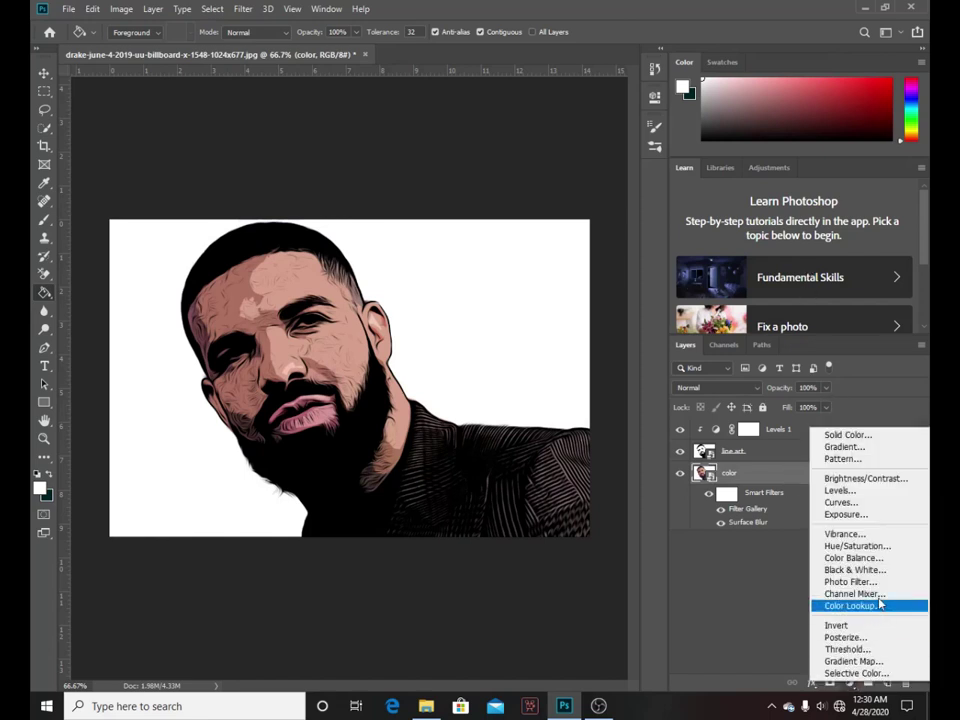
click(875, 547)
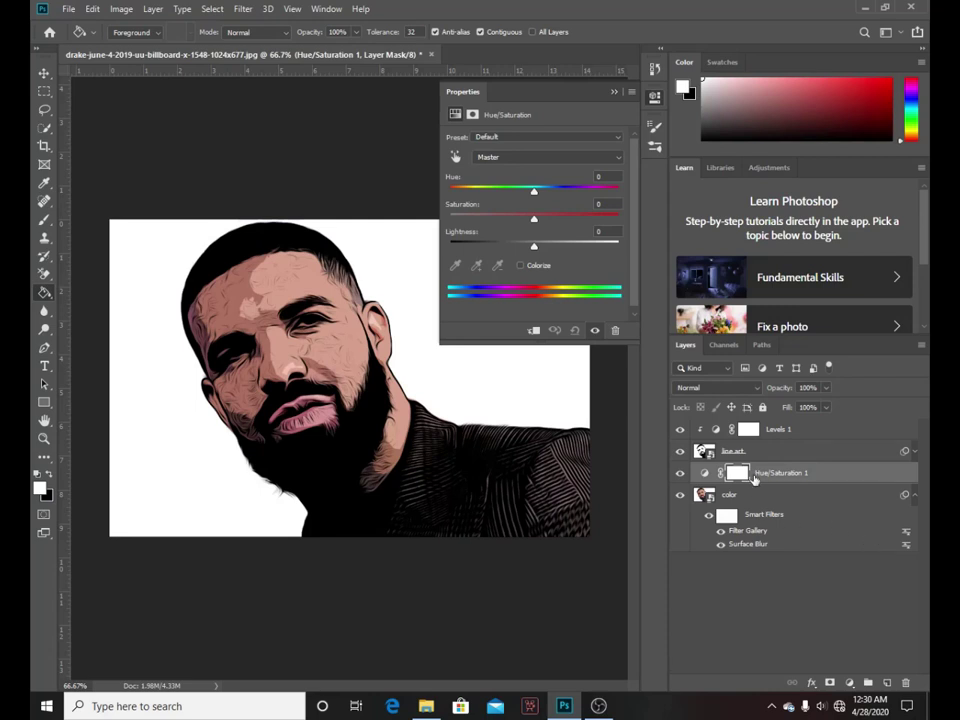
alt+click(754, 484)
drag(534, 218, 545, 218)
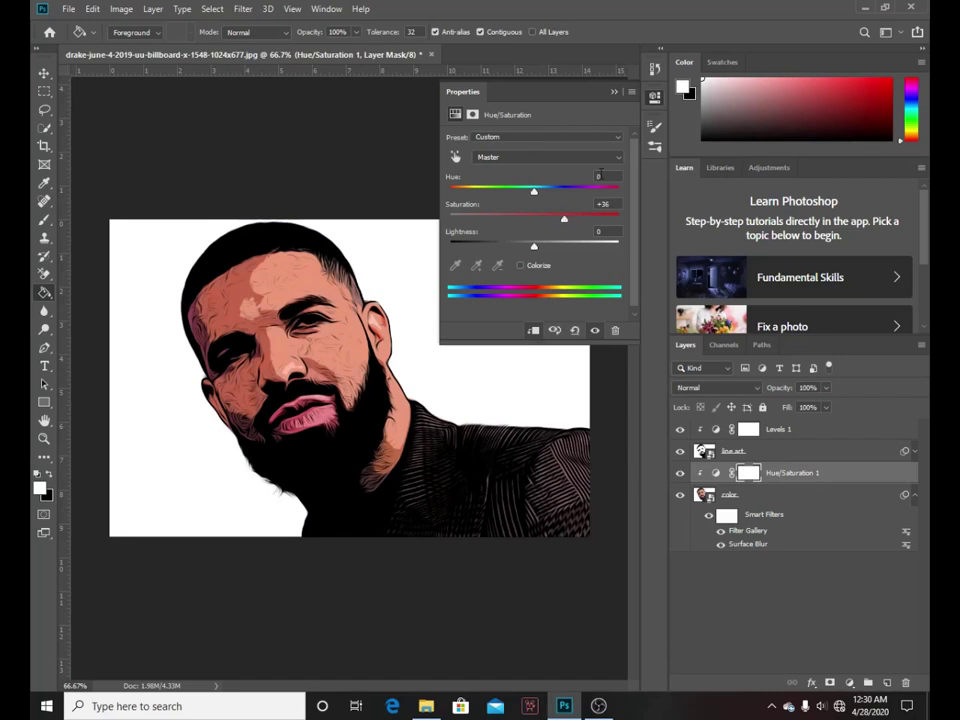
click(616, 93)
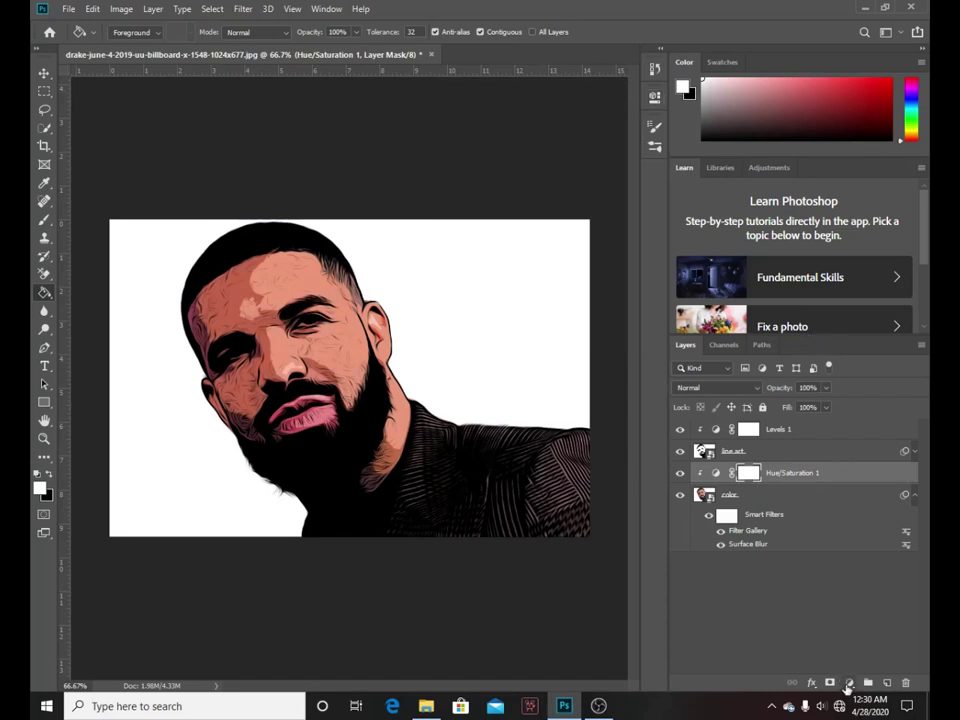
click(849, 686)
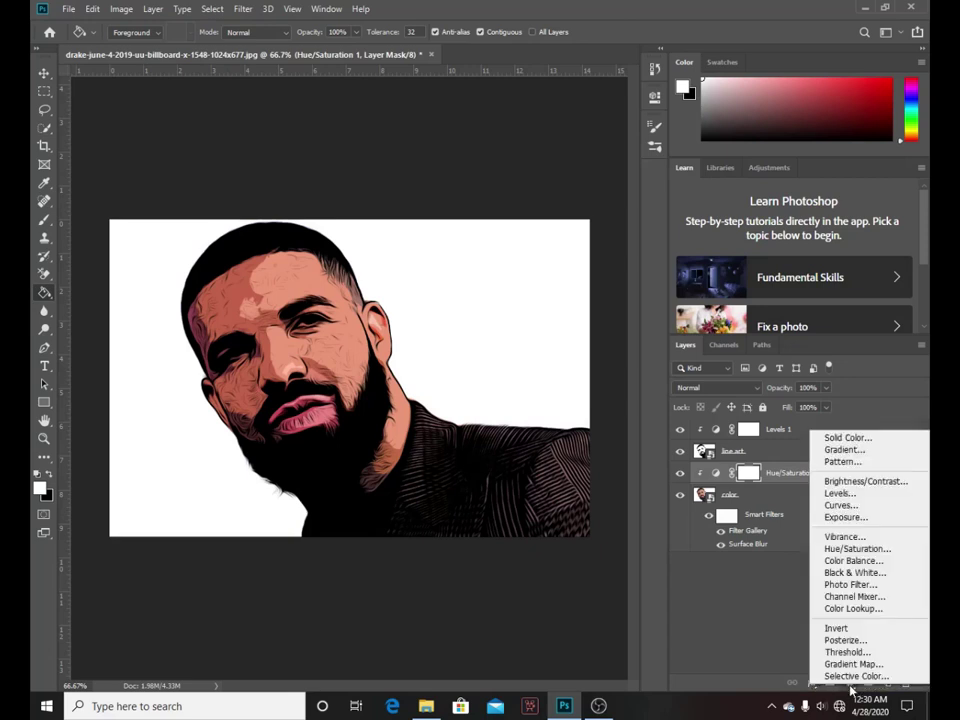
- Add a Levels adjustment with the output black level set to 39
click(840, 491)
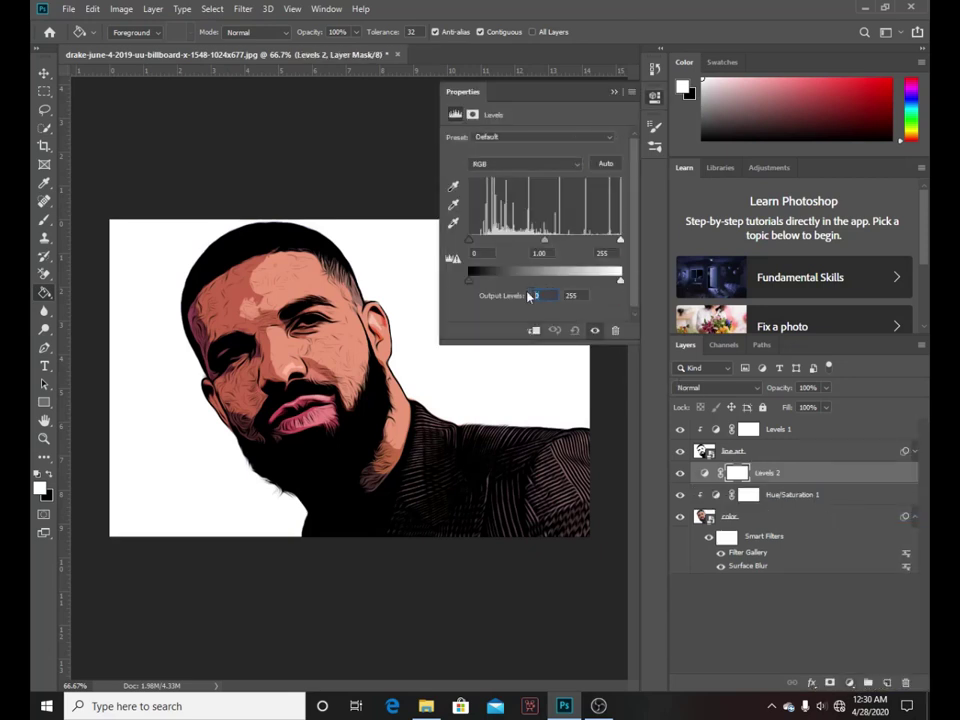
text(39)
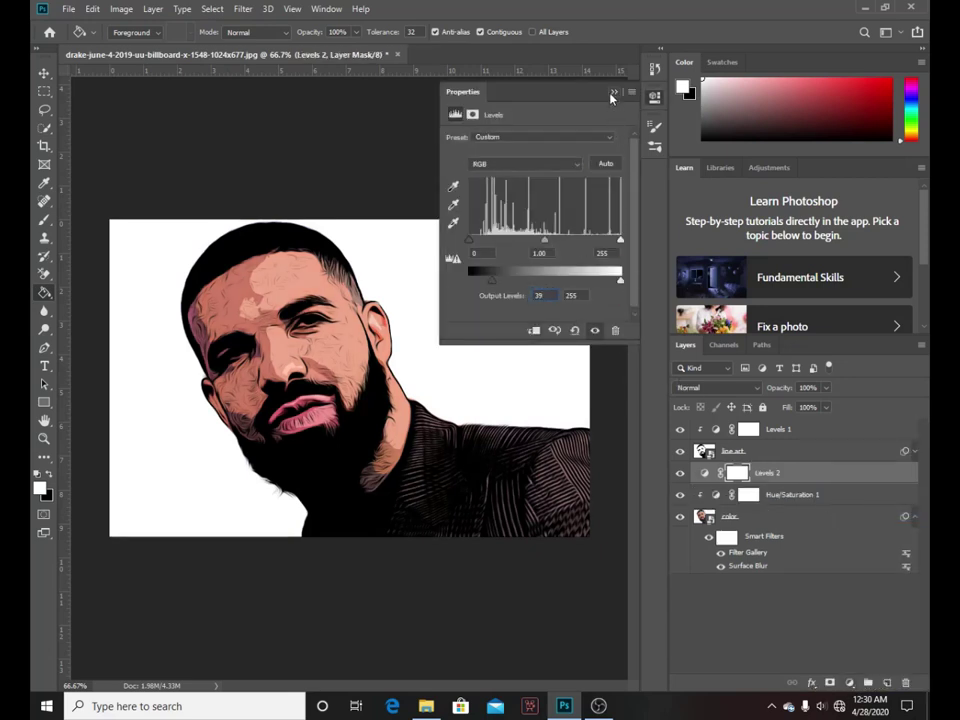
click(613, 93)
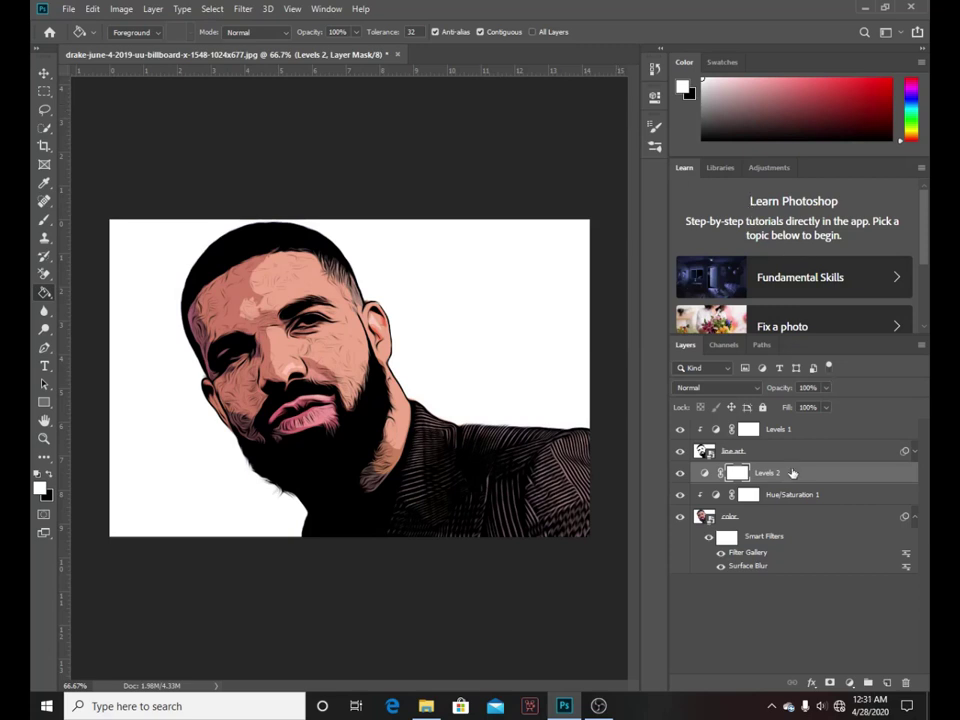
- Rasterize the line art layer
click(913, 451)
click(913, 451)
click(707, 454)
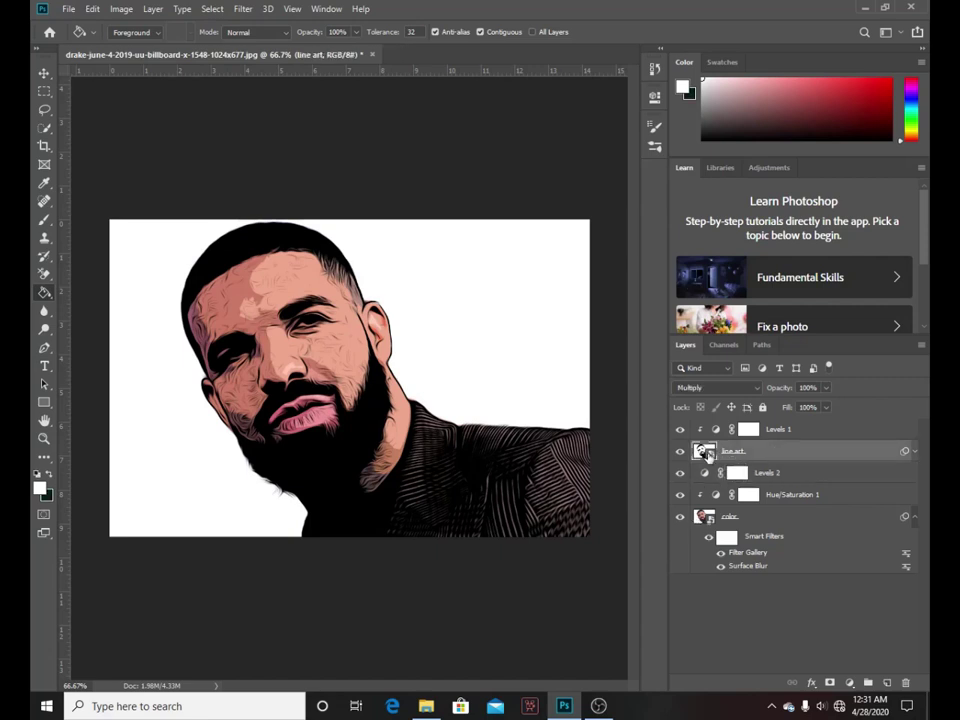
right_click(708, 455)
click(708, 455)
right_click(708, 455)
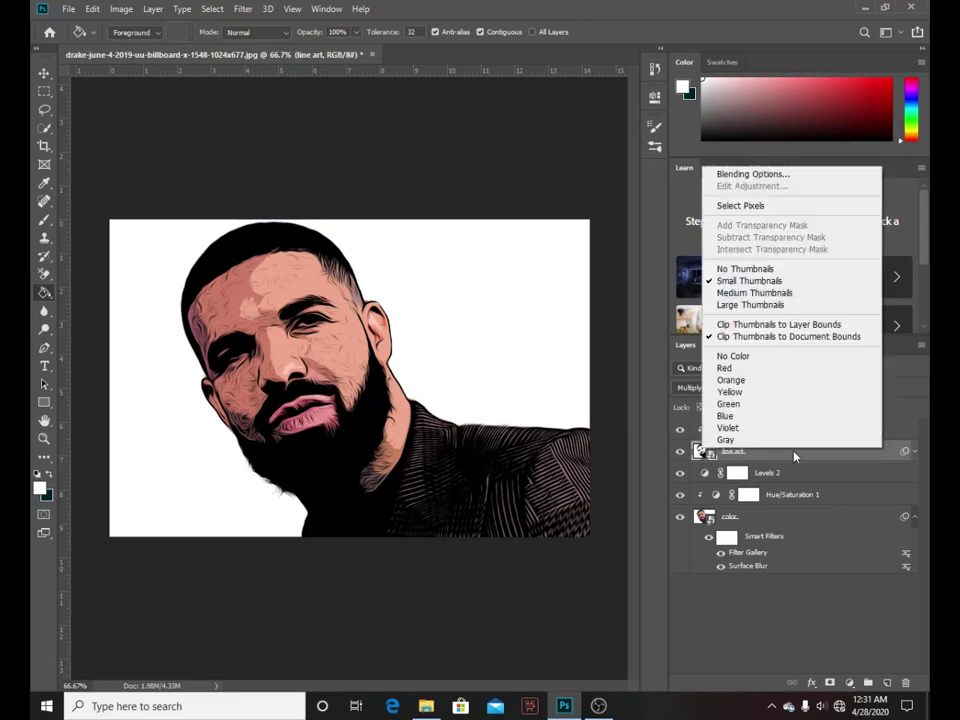
right_click(790, 449)
click(692, 345)
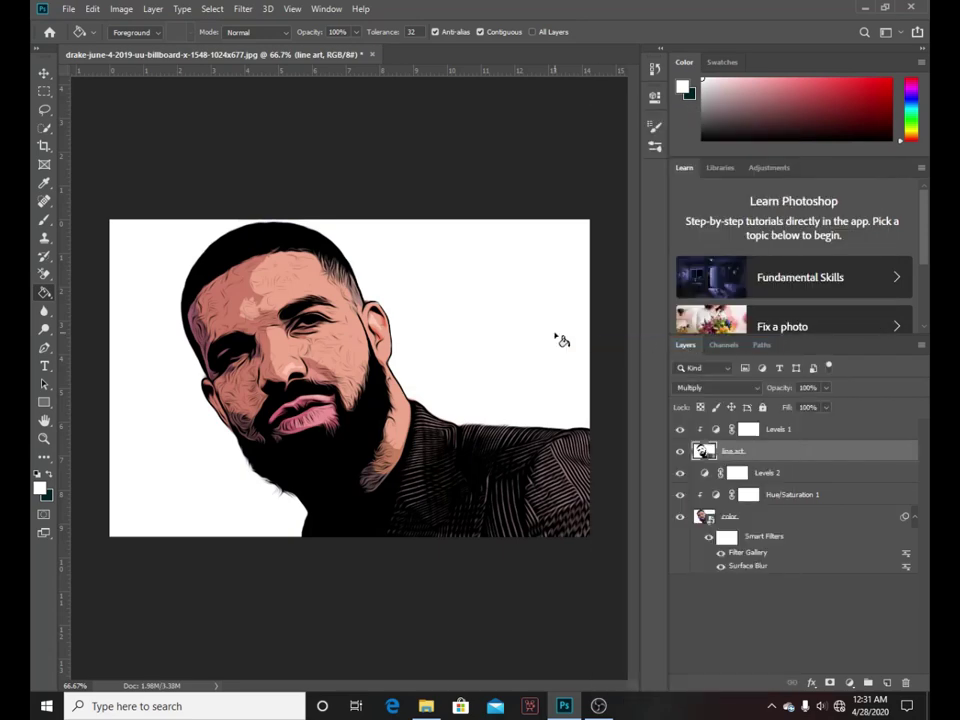
- Switch to the standard Eraser and erase line-art texture from the cheek and forehead
key(e)
right_click(44, 273)
click(79, 277)
click(290, 340)
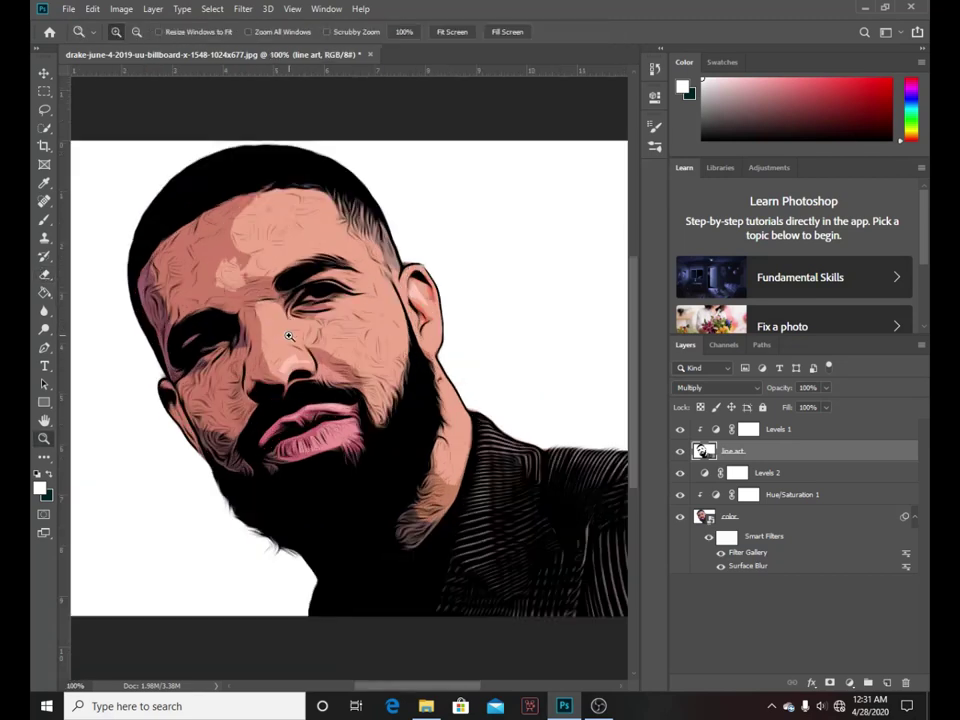
mouse_move(303, 323)
mouse_down()
mouse_move(386, 331)
mouse_move(375, 285)
mouse_move(293, 197)
mouse_move(253, 229)
mouse_move(203, 227)
mouse_up()
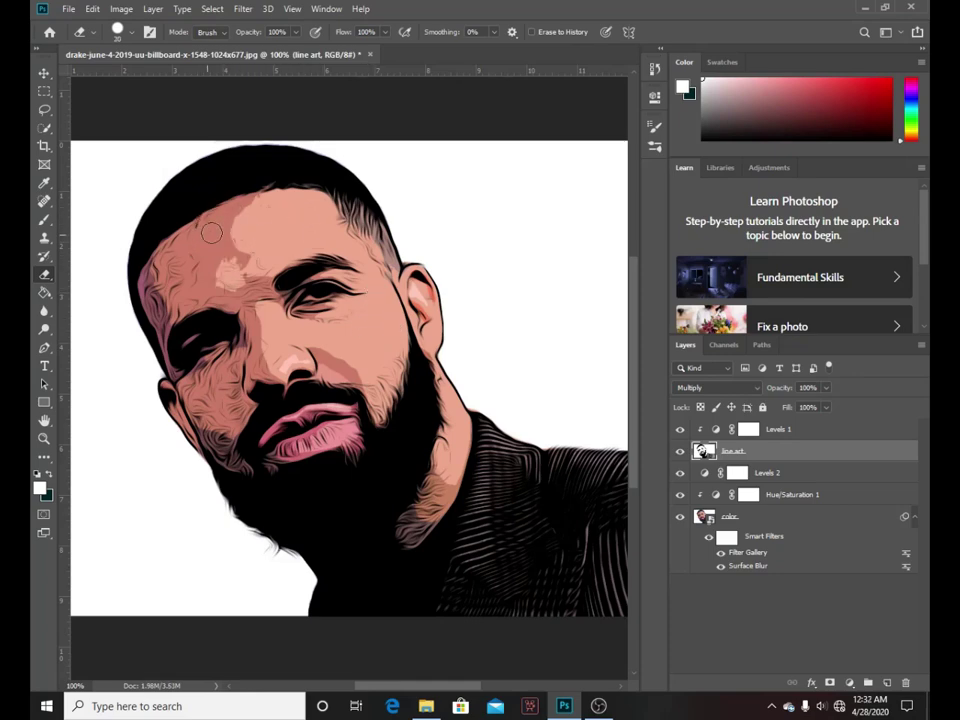
click(170, 315)
mouse_move(221, 267)
mouse_down()
mouse_move(236, 146)
mouse_move(150, 210)
mouse_move(147, 349)
mouse_move(231, 489)
mouse_move(214, 516)
mouse_move(296, 487)
mouse_up()
- Resize the eraser and remove remaining stray ink marks around the face and beard
key(bracketleft)
key(bracketleft)
key(bracketright)
key(bracketright)
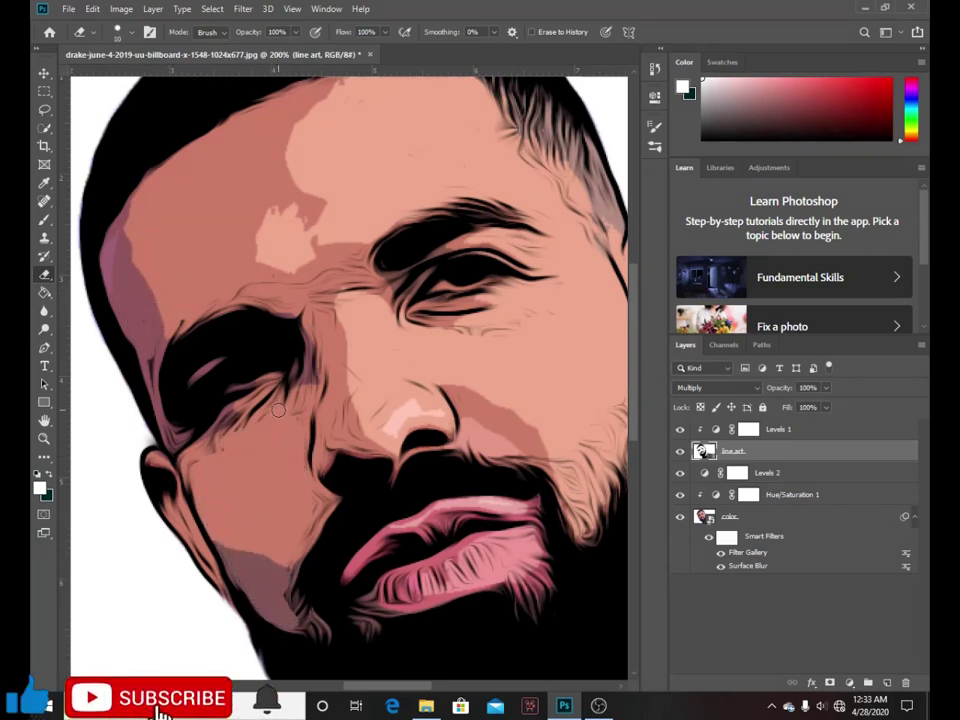
key(bracketleft)
key(bracketleft)
key(bracketleft)
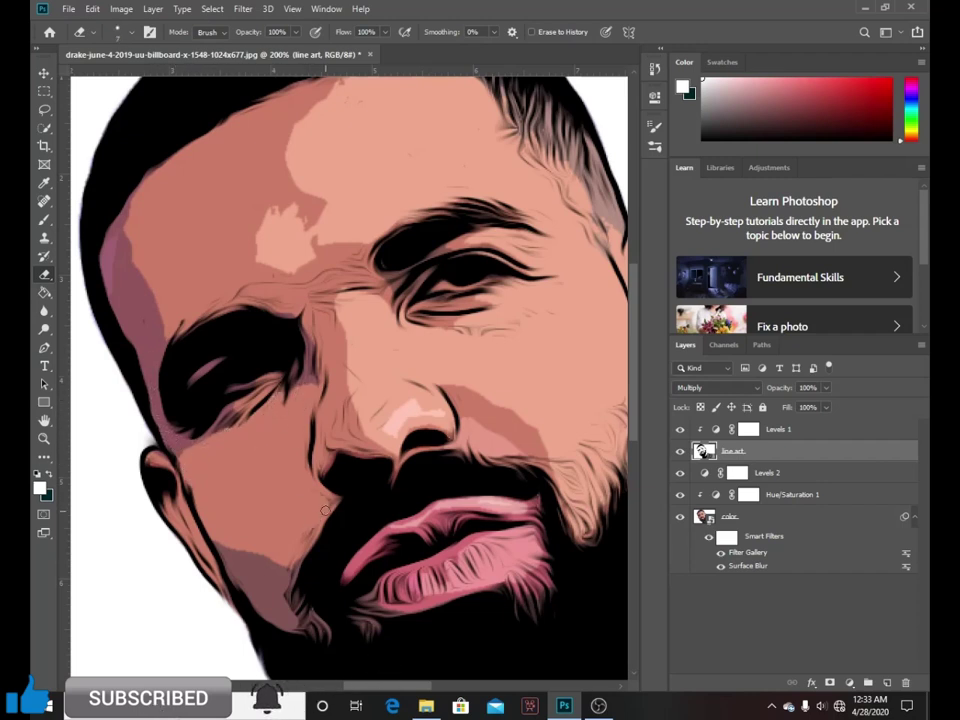
scroll(314, 523, down, 2)
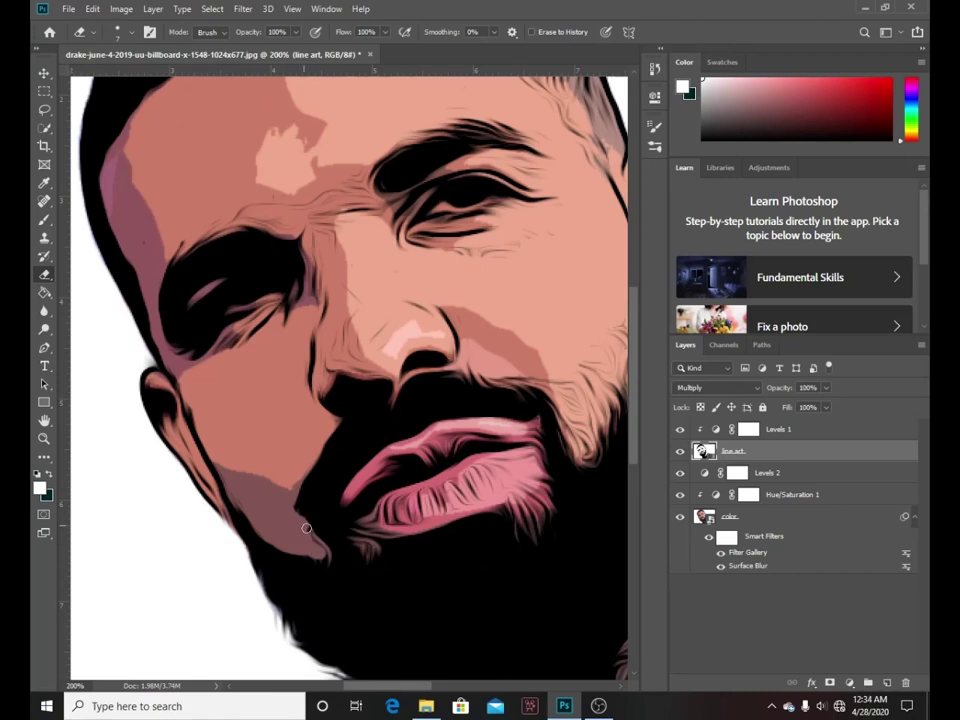
scroll(302, 524, up, 1)
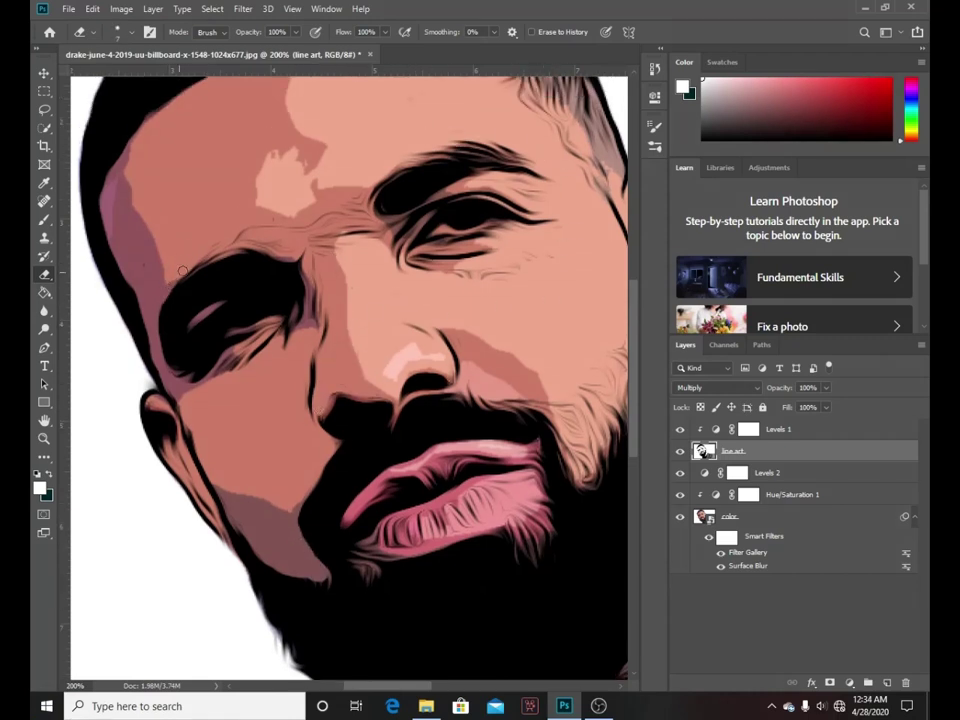
scroll(300, 320, right, 3)
key(bracketright)
key(bracketright)
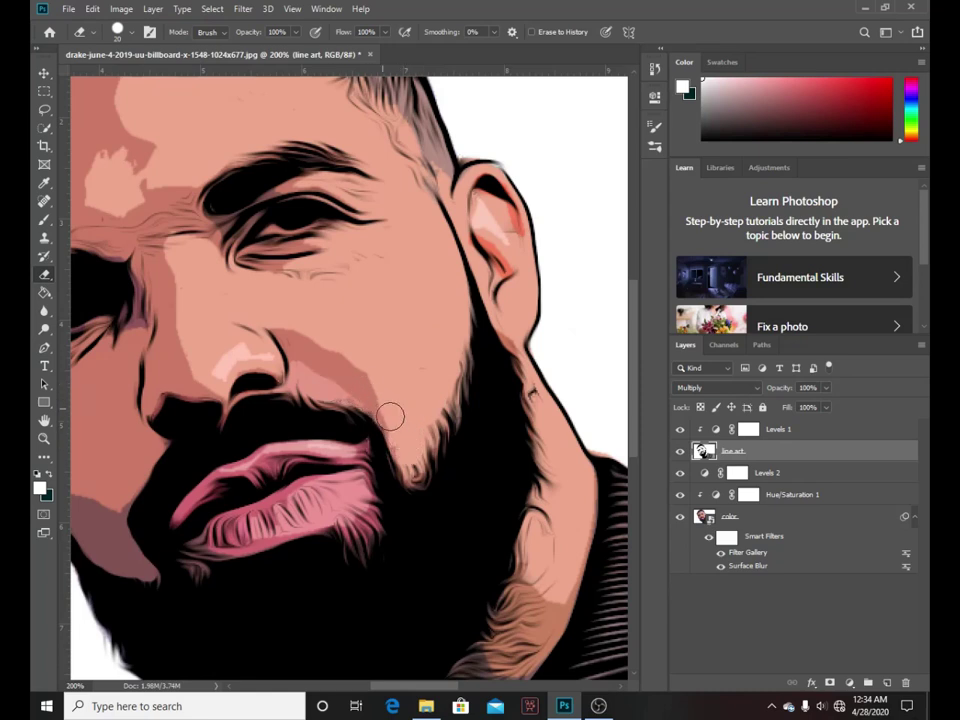
scroll(540, 382, down, 2)
scroll(550, 479, down, 1)
key(bracketright)
key(bracketright)
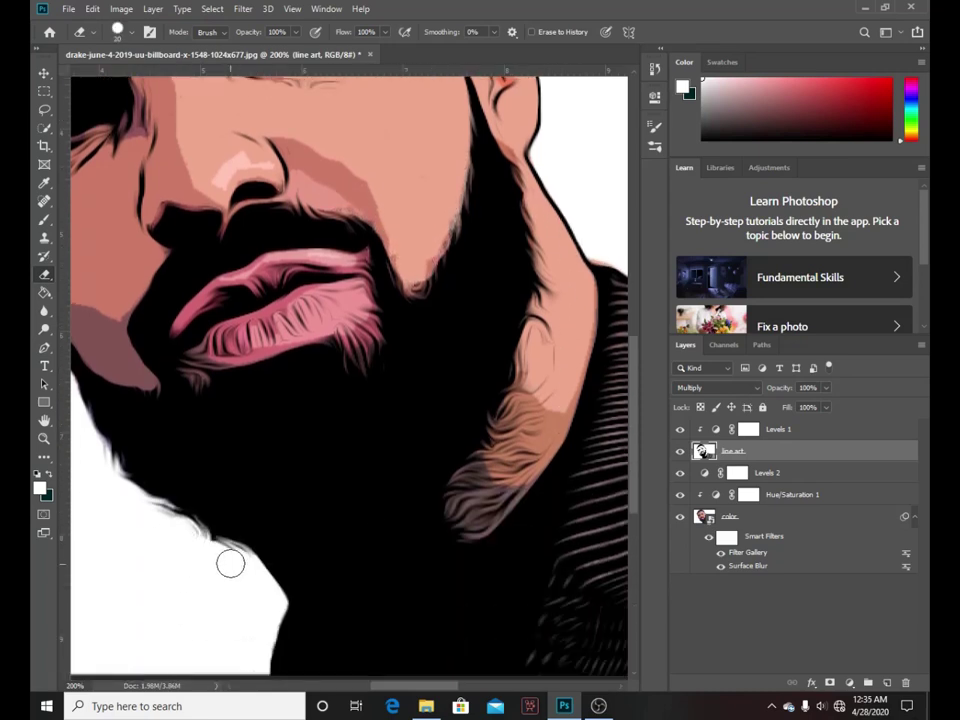
mouse_move(470, 515)
mouse_down()
mouse_move(505, 490)
mouse_move(507, 450)
mouse_move(471, 510)
mouse_move(510, 436)
mouse_up()
- Zoom out to fit the whole portrait on screen
scroll(510, 436, down, 1)
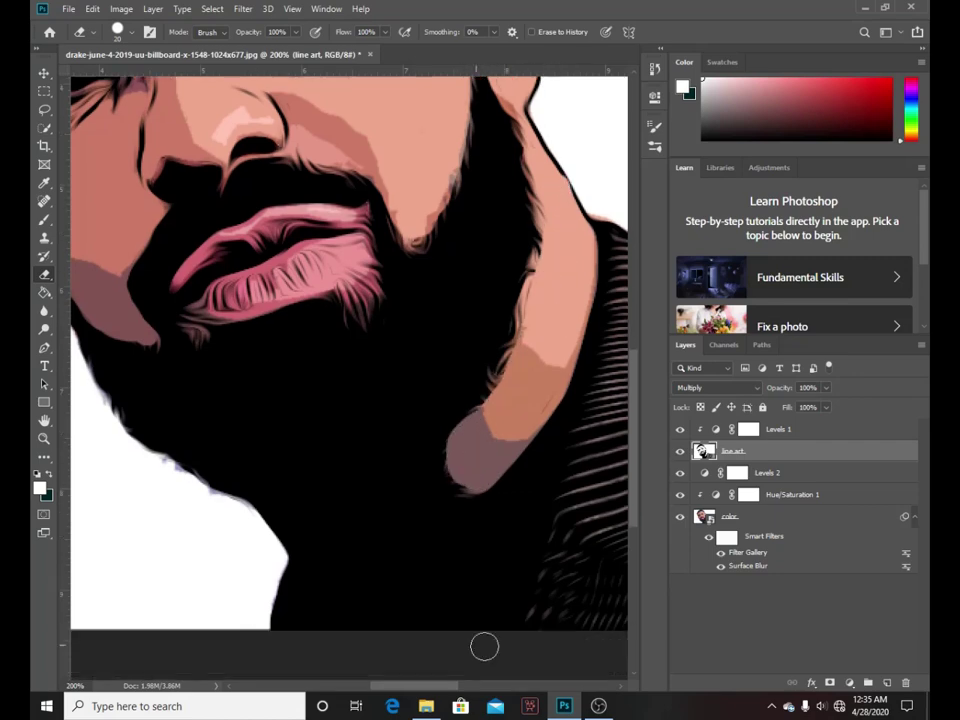
key(z)
click(452, 31)
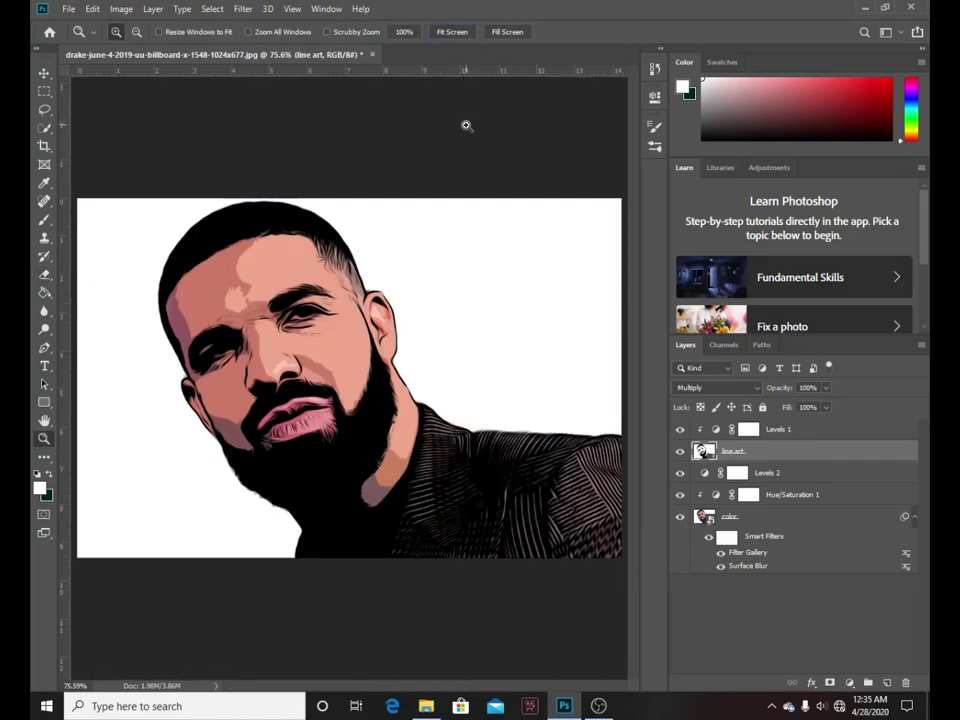
- Convert line art to a smart object, add Layer 1 clipped to the color layer, and zoom to 100%
right_click(853, 464)
click(725, 287)
click(702, 518)
click(886, 682)
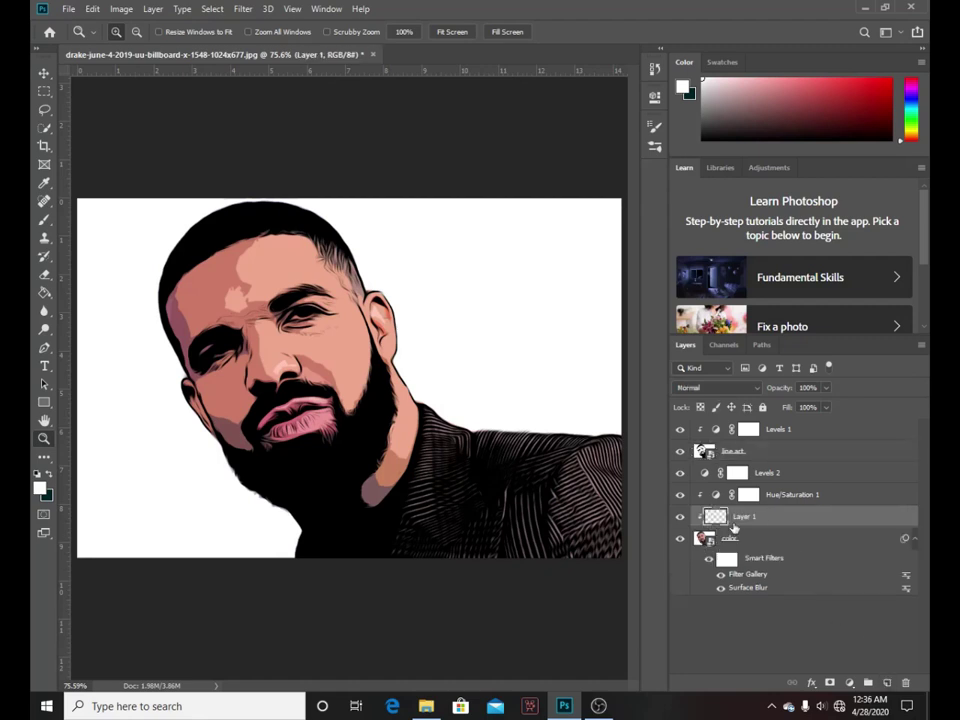
click(325, 366)
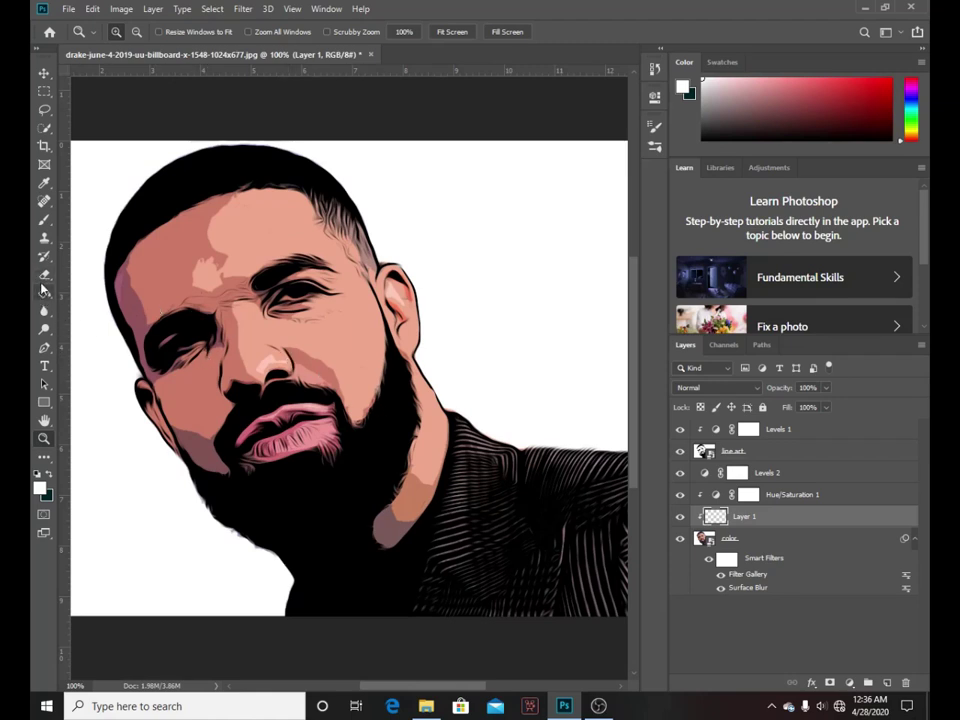
click(44, 220)
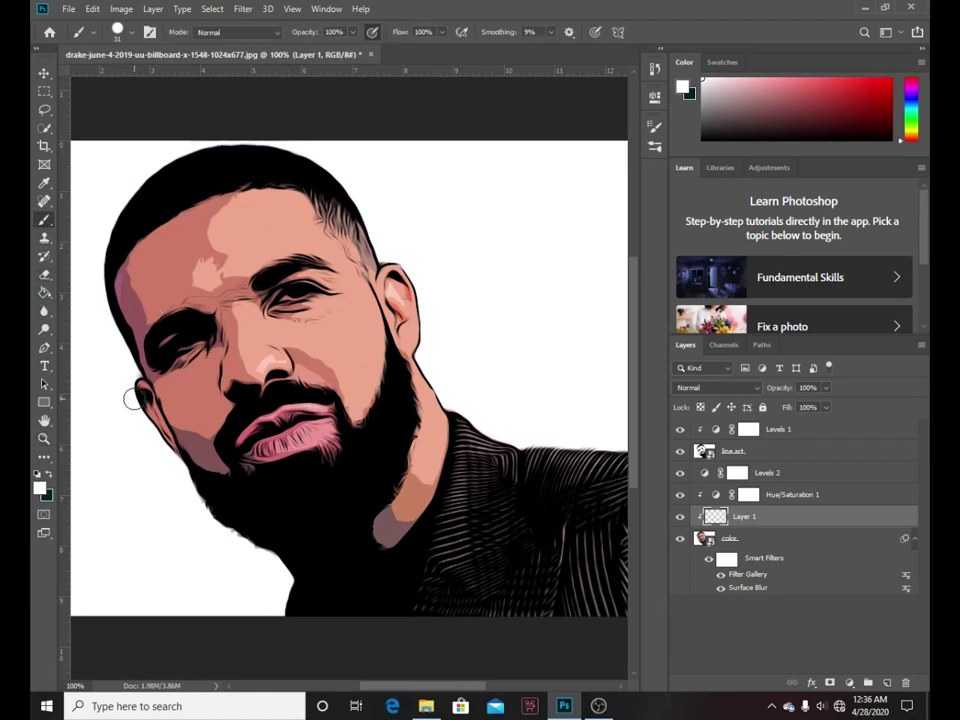
- Zoom in and draw white pencil highlights along both eyes on Layer 1
key(z)
click(230, 403)
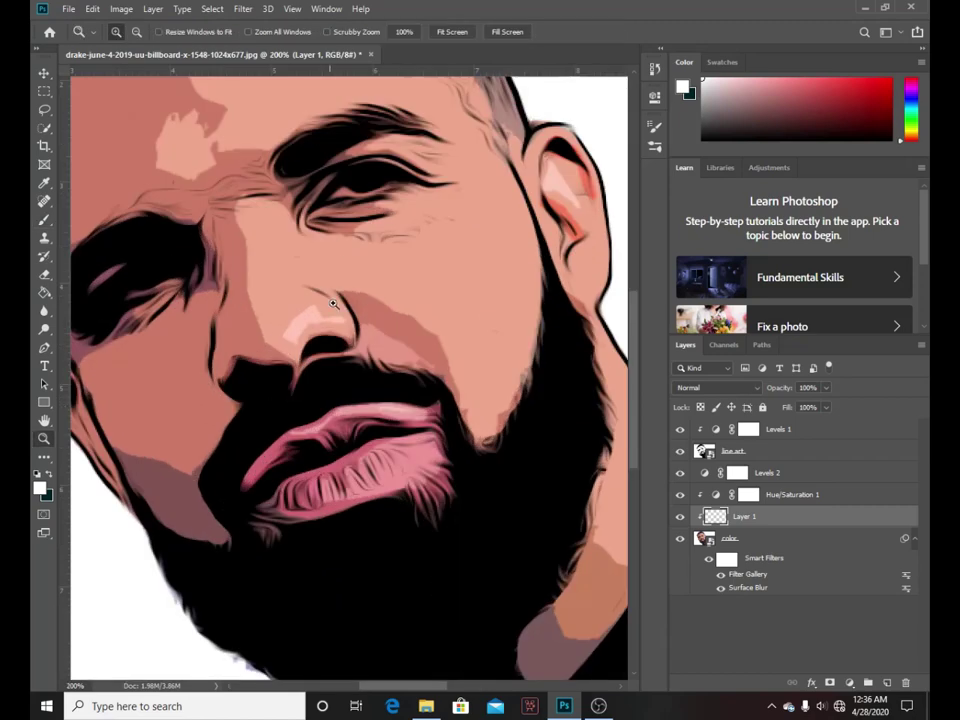
key(b)
right_click(44, 220)
click(95, 216)
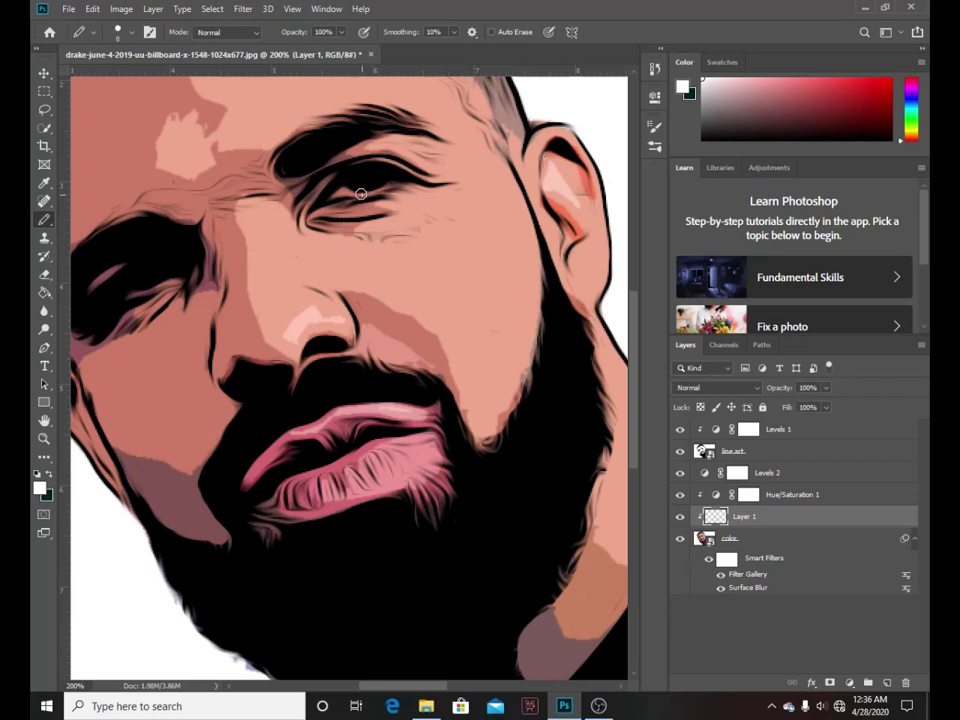
drag(345, 190, 392, 186)
drag(178, 283, 127, 296)
- Refine the eye highlights by alternating eraser and white pencil, then fit the portrait on screen
scroll(127, 296, up, 1)
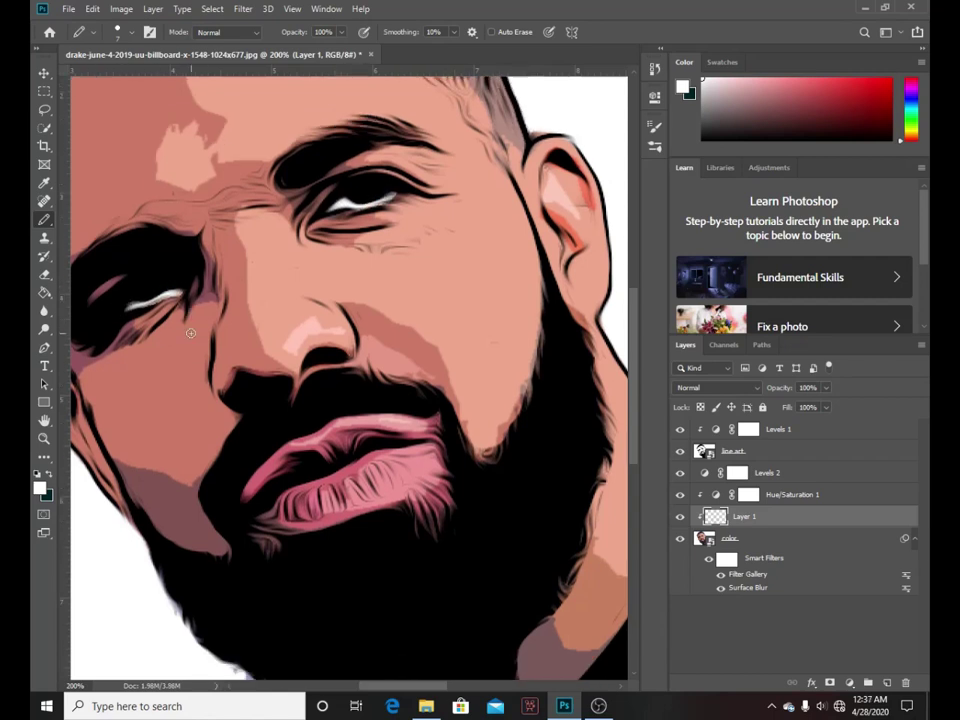
key(e)
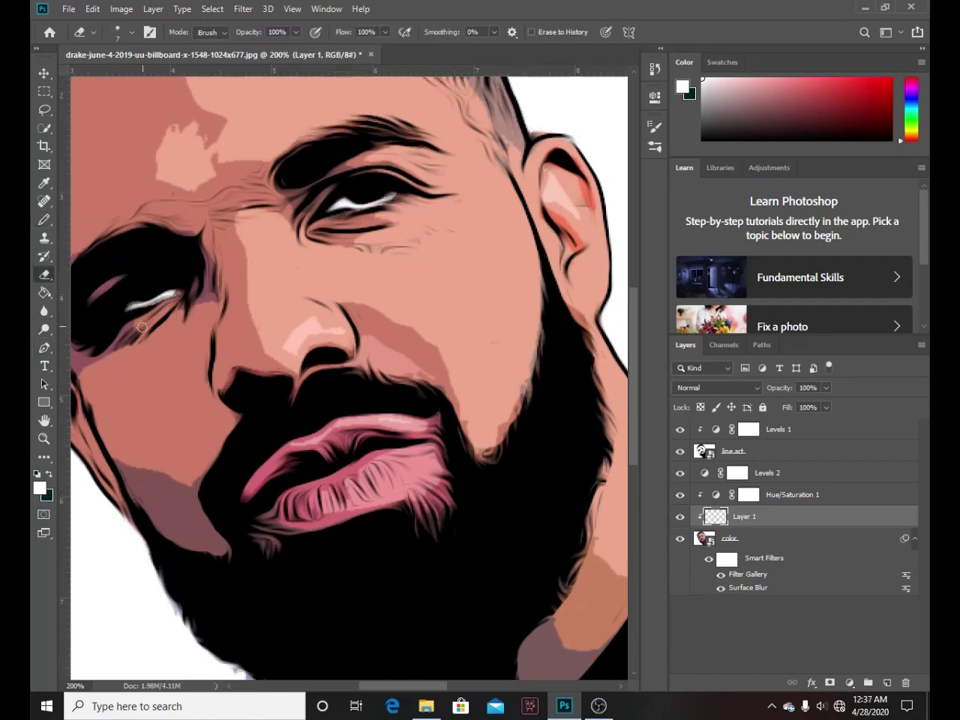
key(x)
key(b)
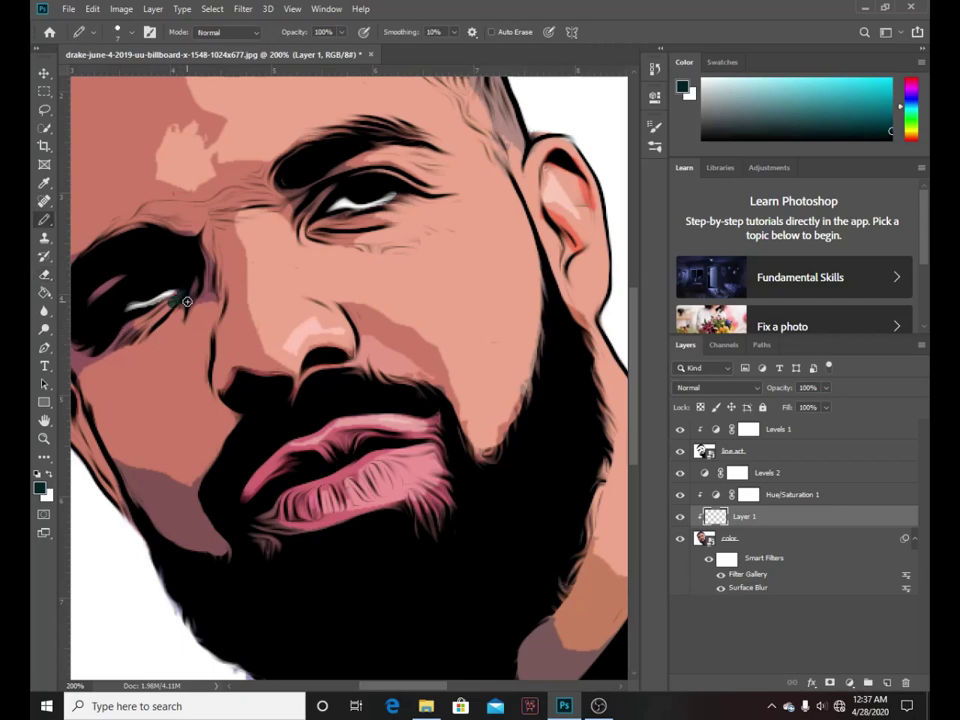
key(x)
scroll(177, 293, up, 1)
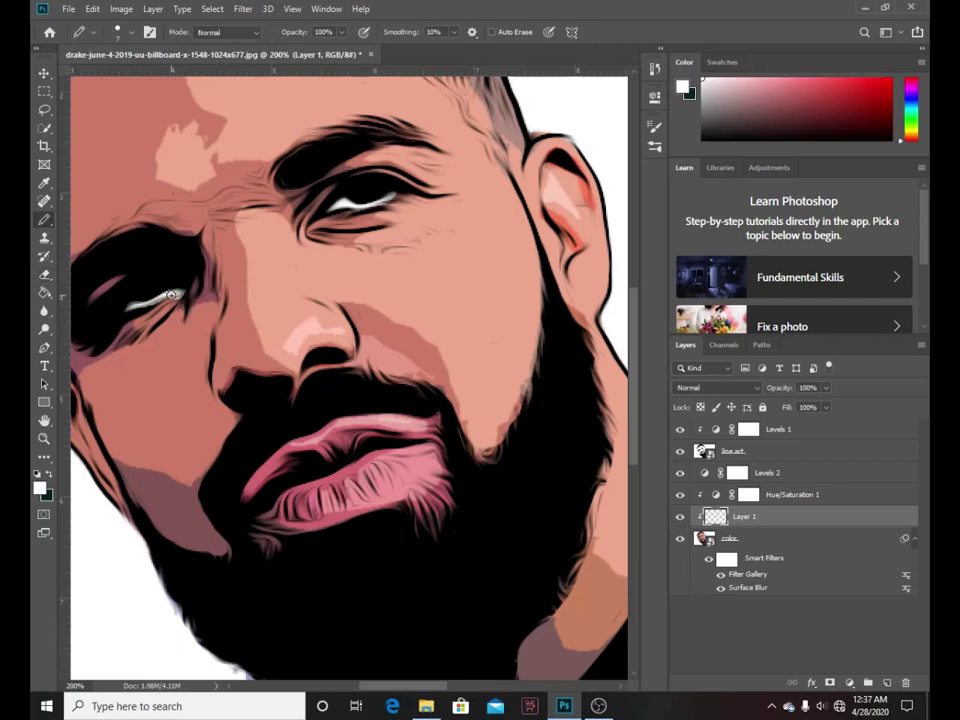
key(e)
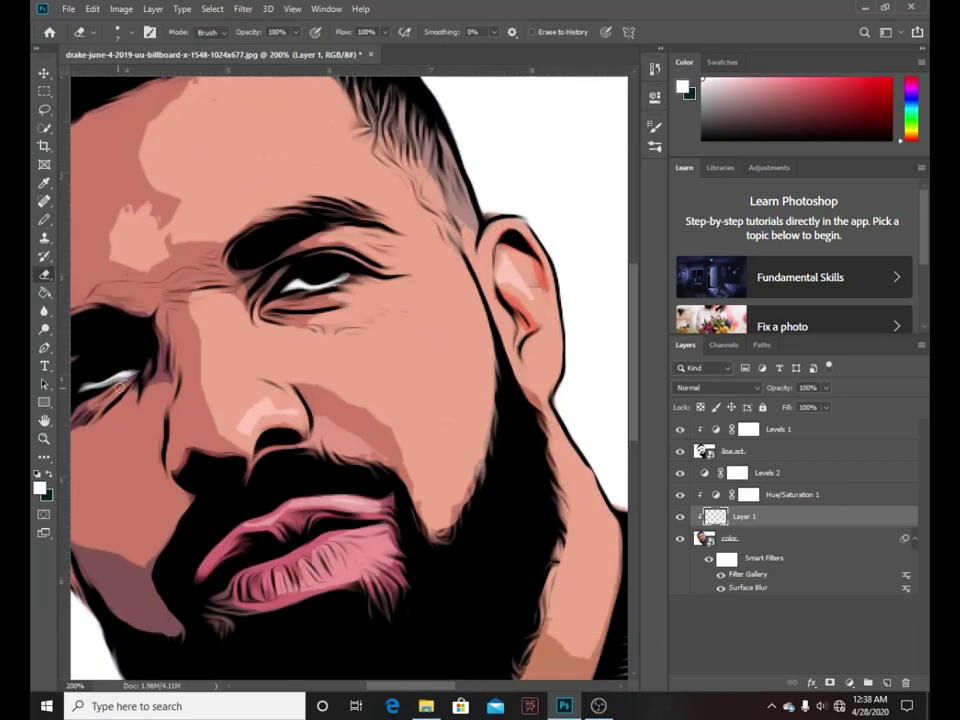
key(z)
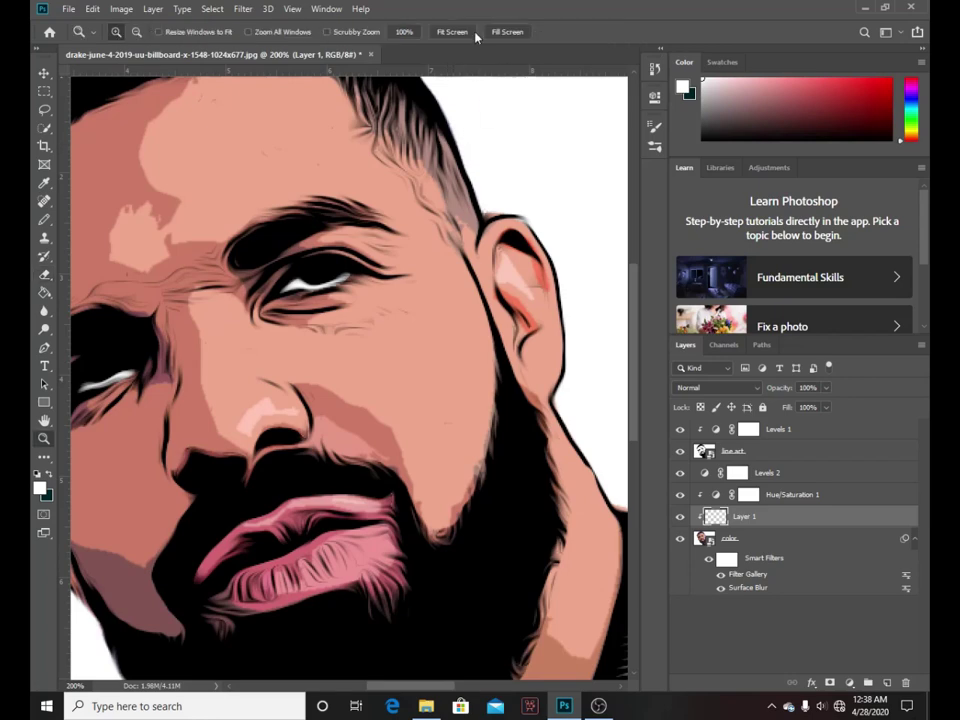
click(452, 31)
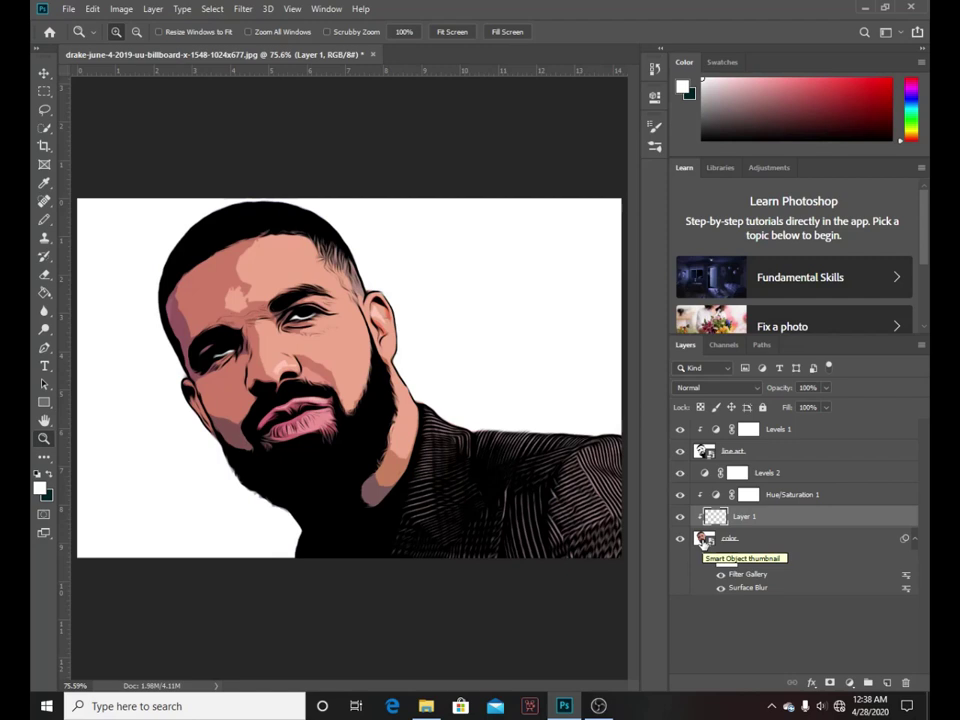
- Load the man's cut-out from the color smart object as a selection and mask the color layer with it
double_click(704, 540)
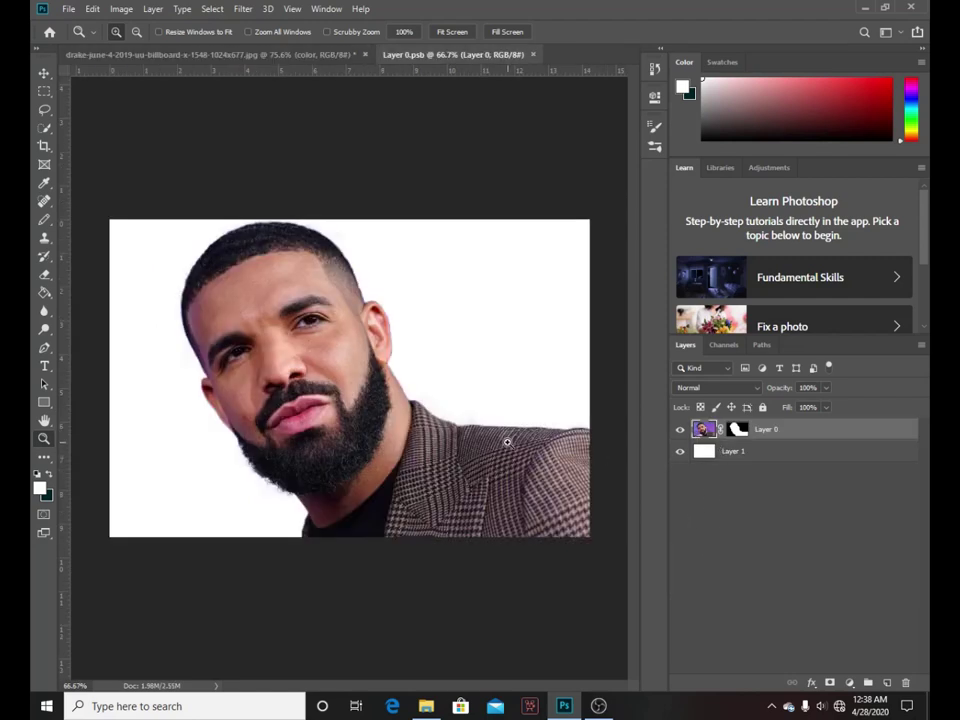
key(v)
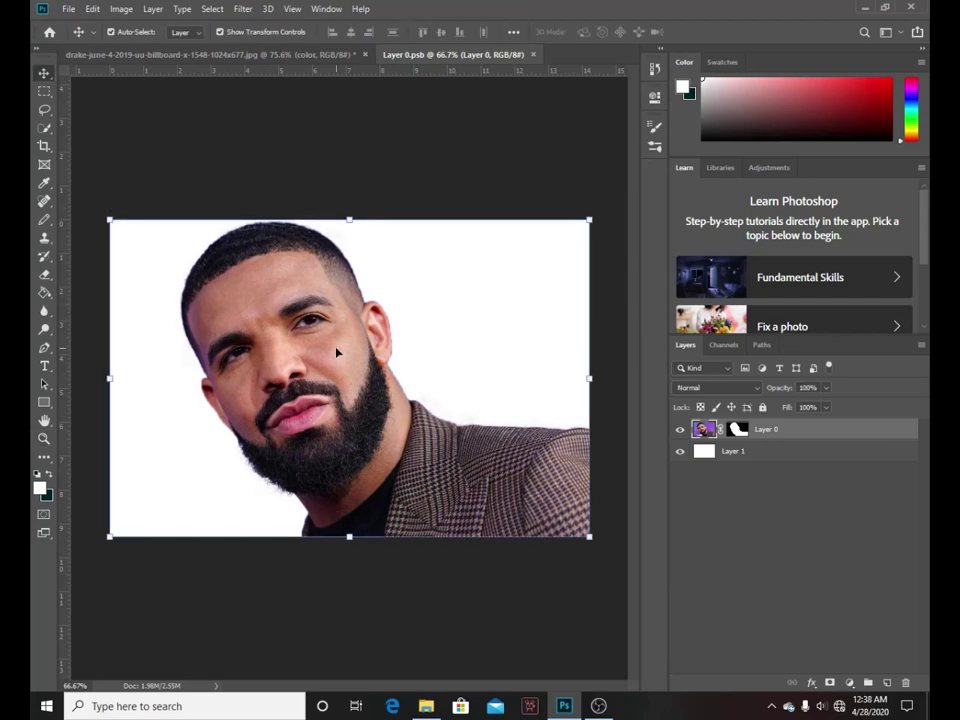
click(163, 55)
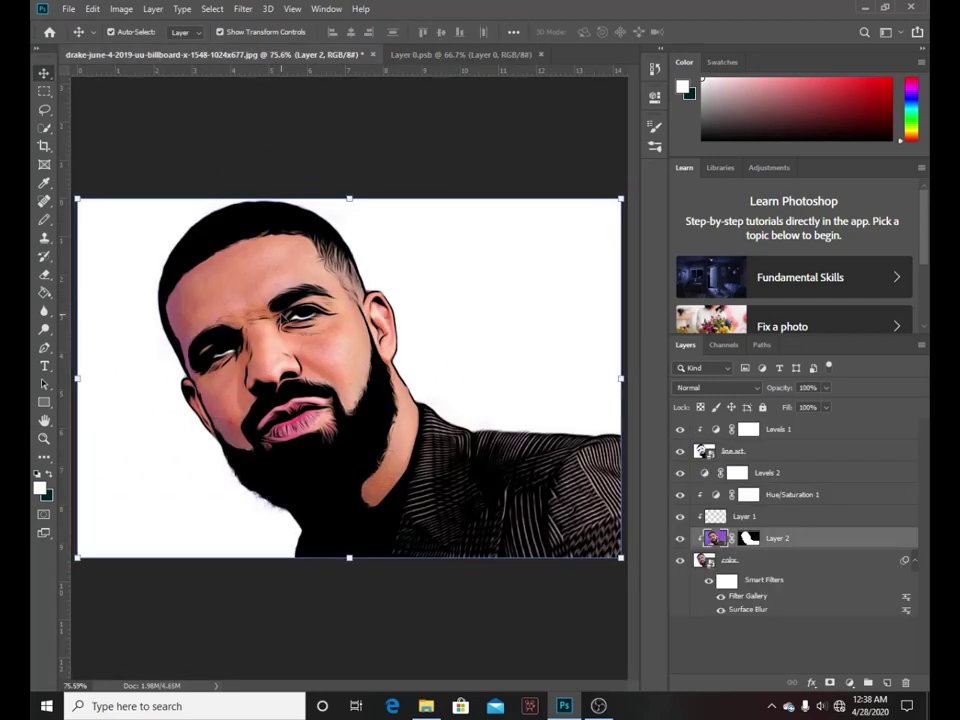
ctrl+click(752, 540)
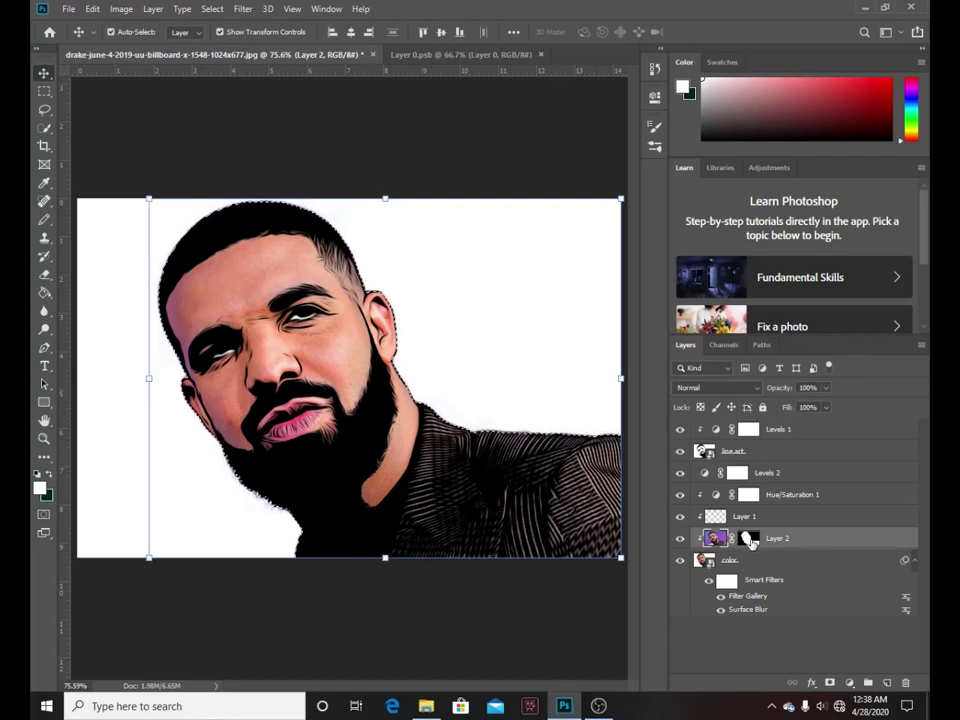
drag(752, 541, 908, 681)
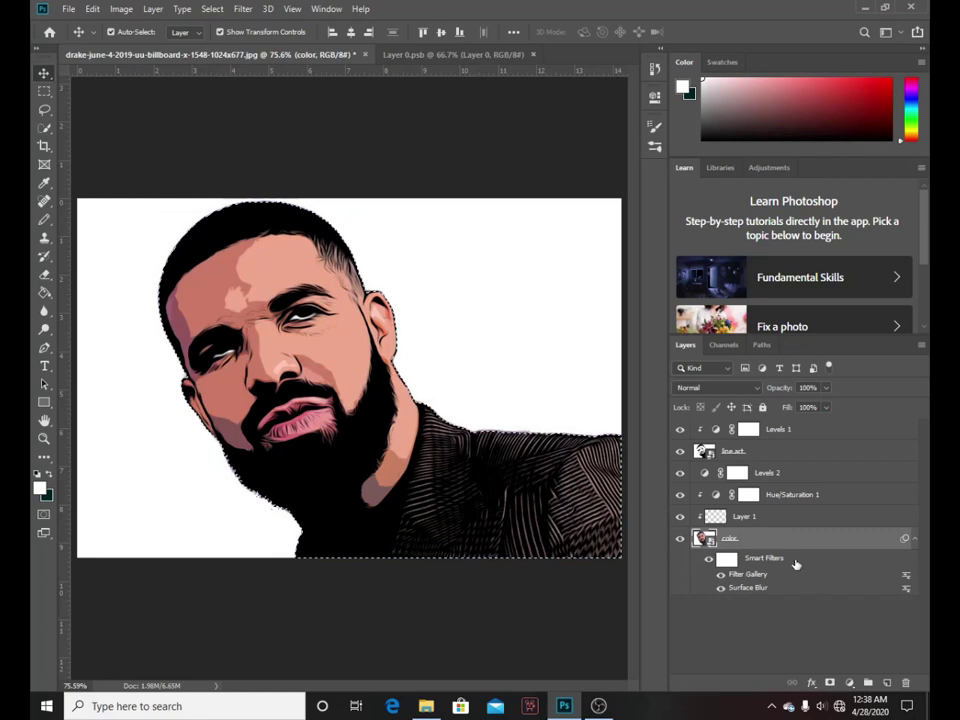
click(829, 683)
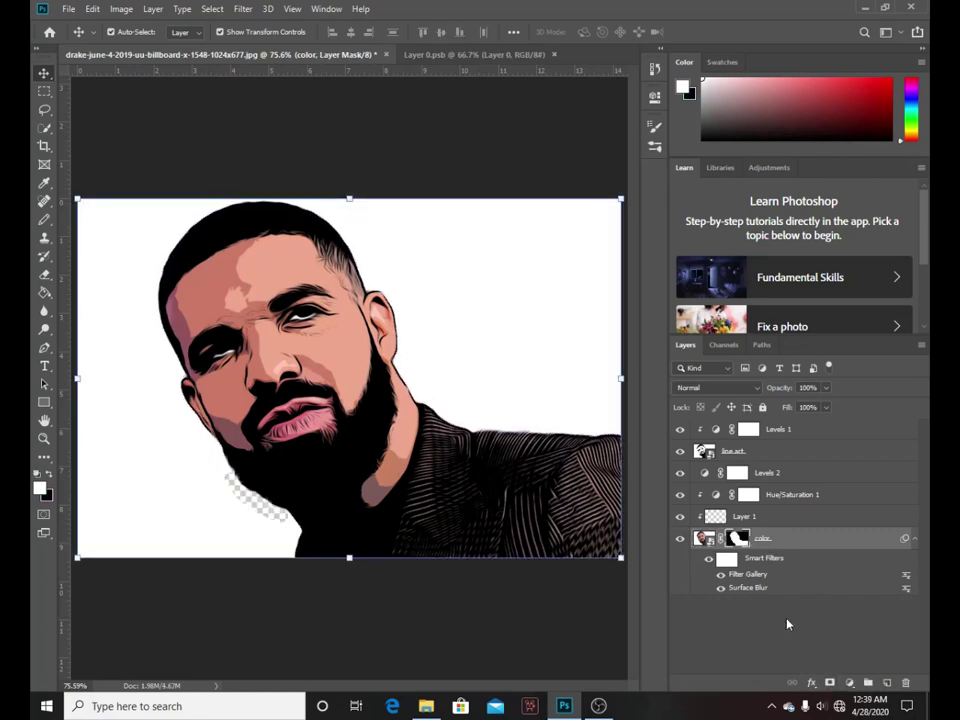
- Add a new empty layer at the bottom of the stack and fill it white
ctrl+click(887, 683)
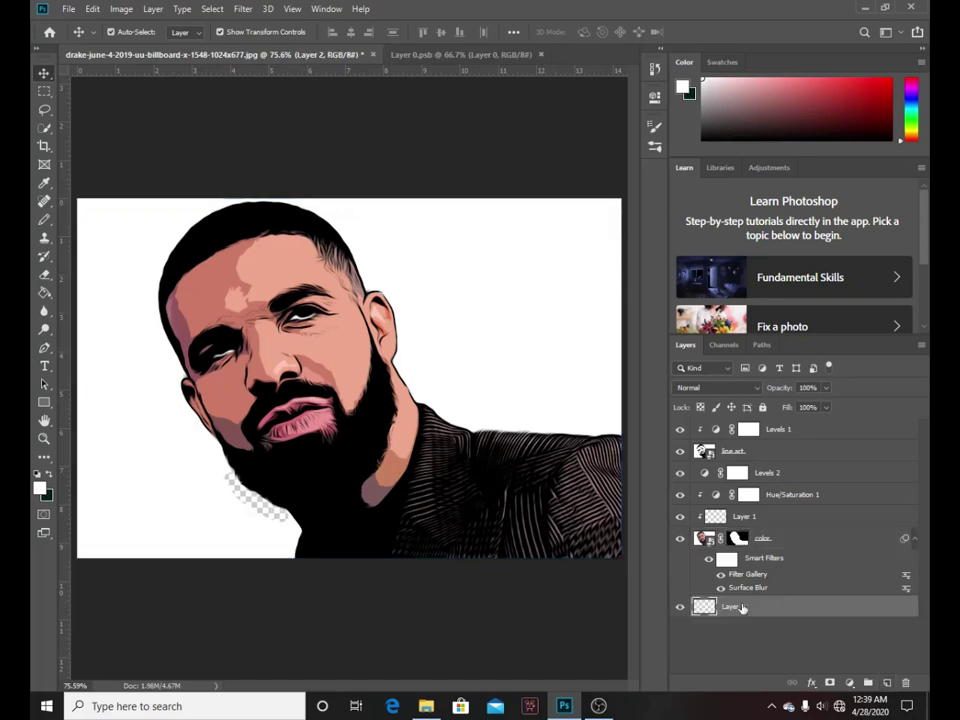
click(44, 292)
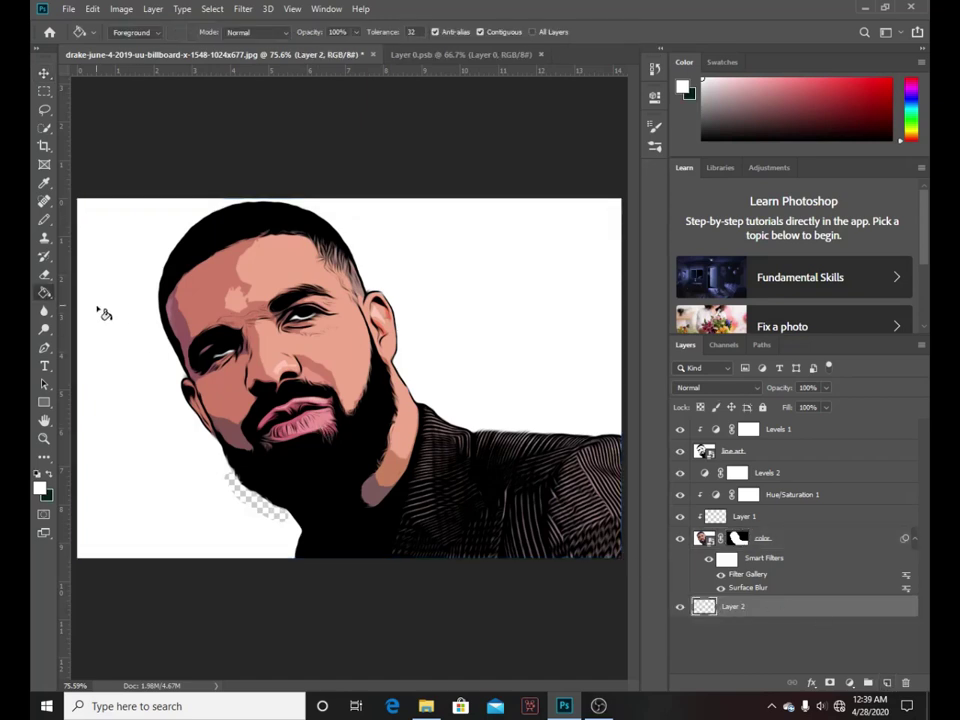
click(96, 315)
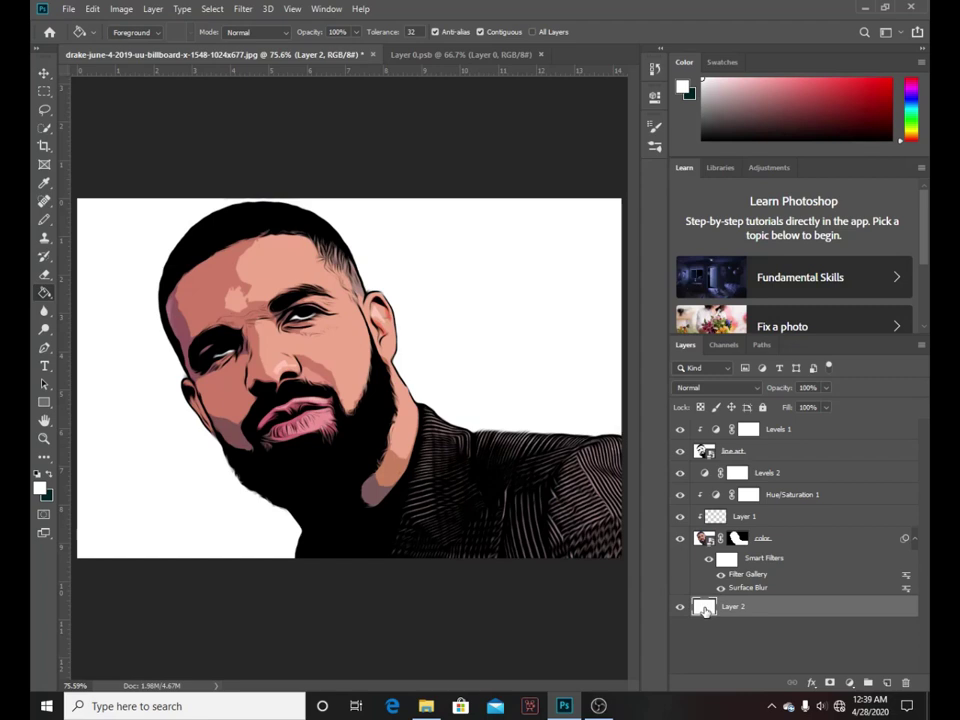
click(849, 683)
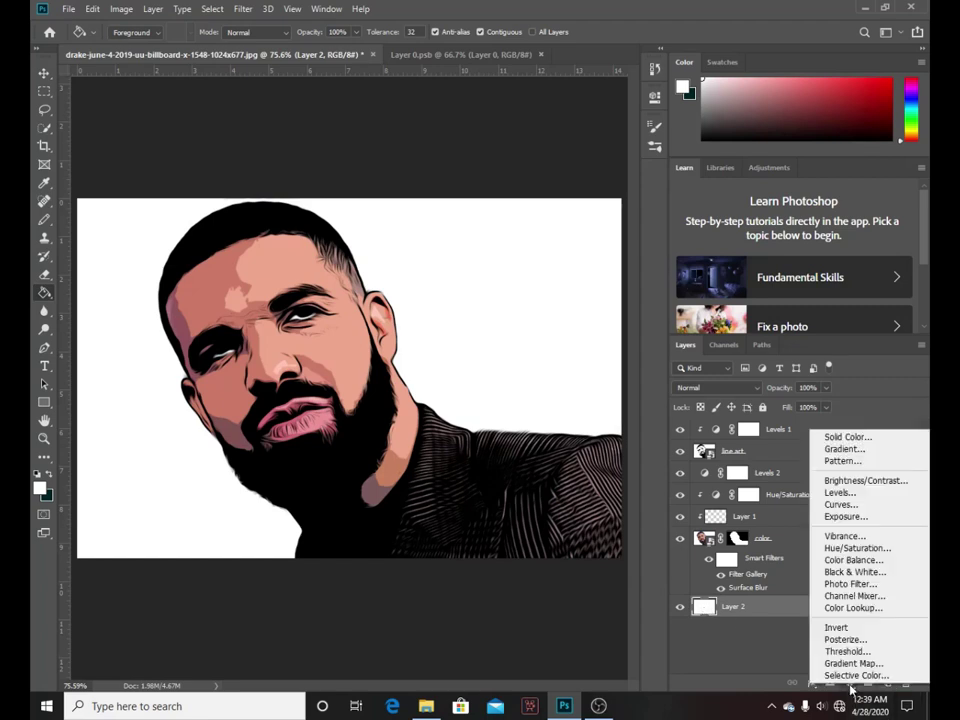
right_click(44, 292)
- Draw the light blue preset gradient across that layer from bottom to top
click(84, 297)
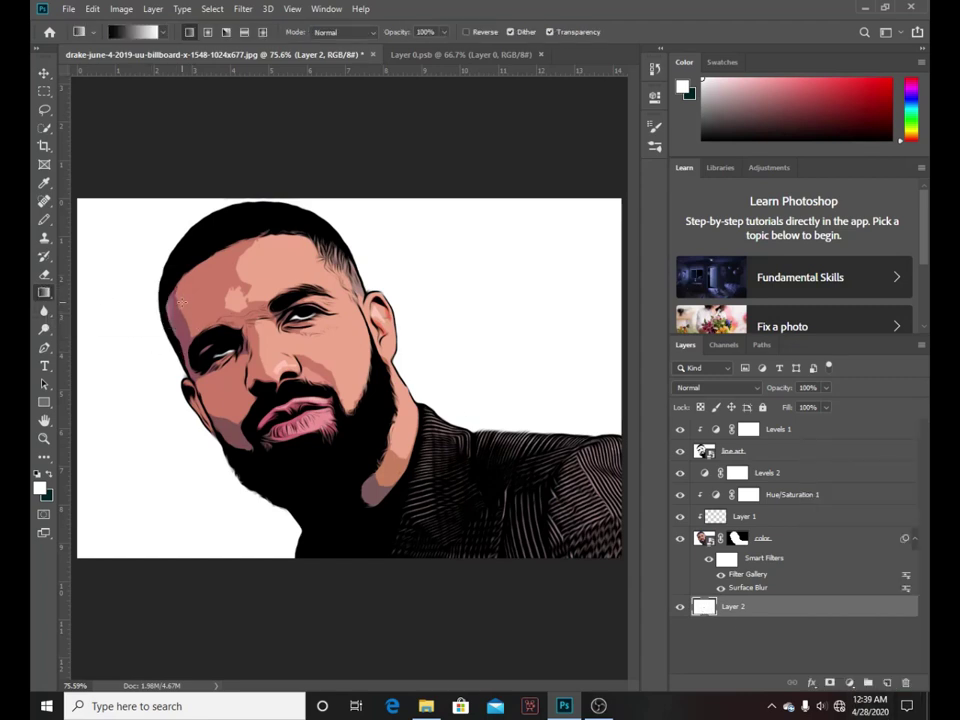
click(163, 33)
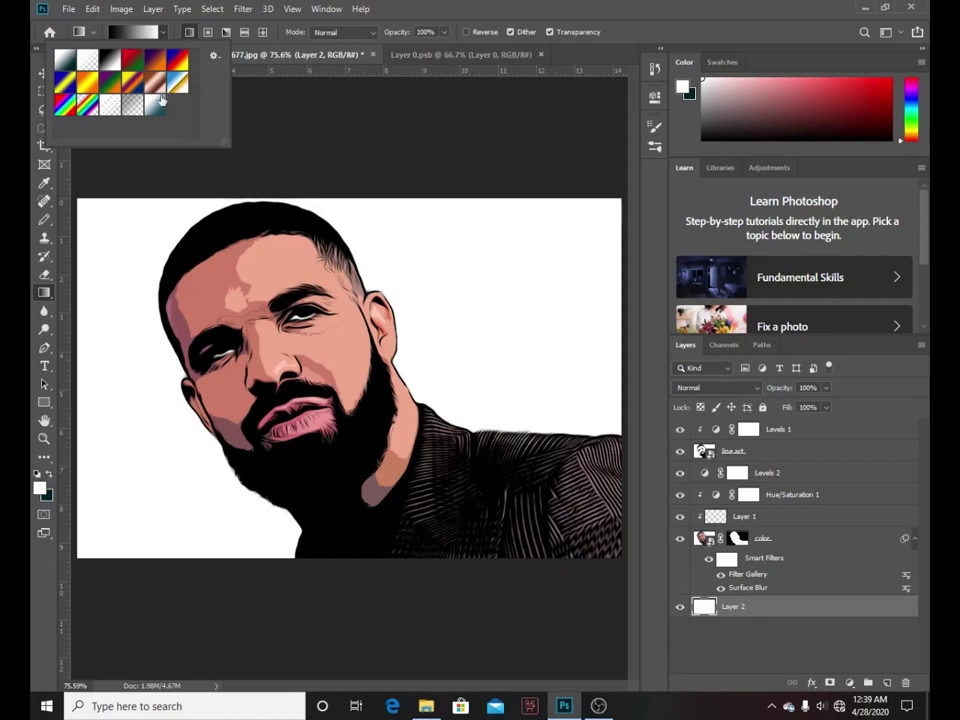
click(159, 108)
click(166, 36)
drag(326, 554, 324, 191)
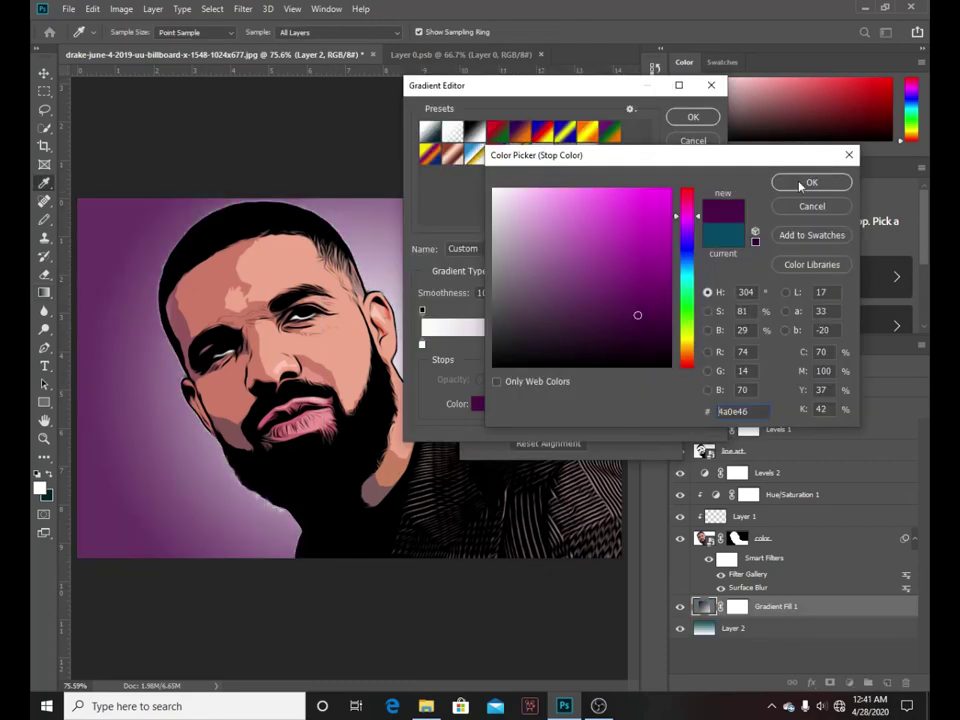
- Set the Gradient Fill's middle stop to dark purple and its left stop to black
click(805, 184)
double_click(421, 344)
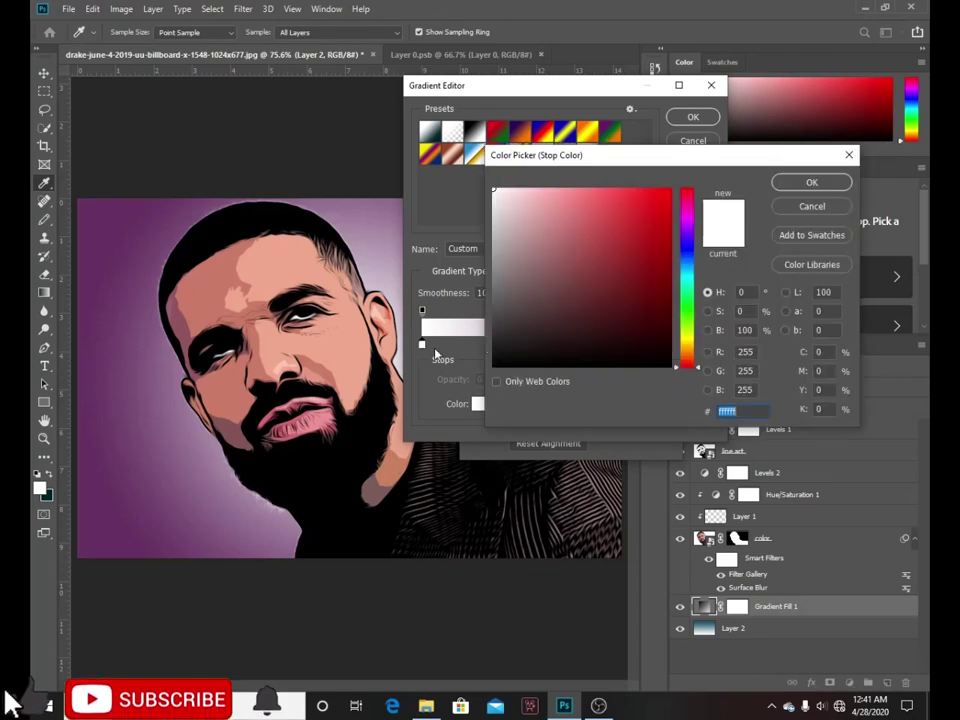
drag(499, 349, 493, 366)
click(811, 183)
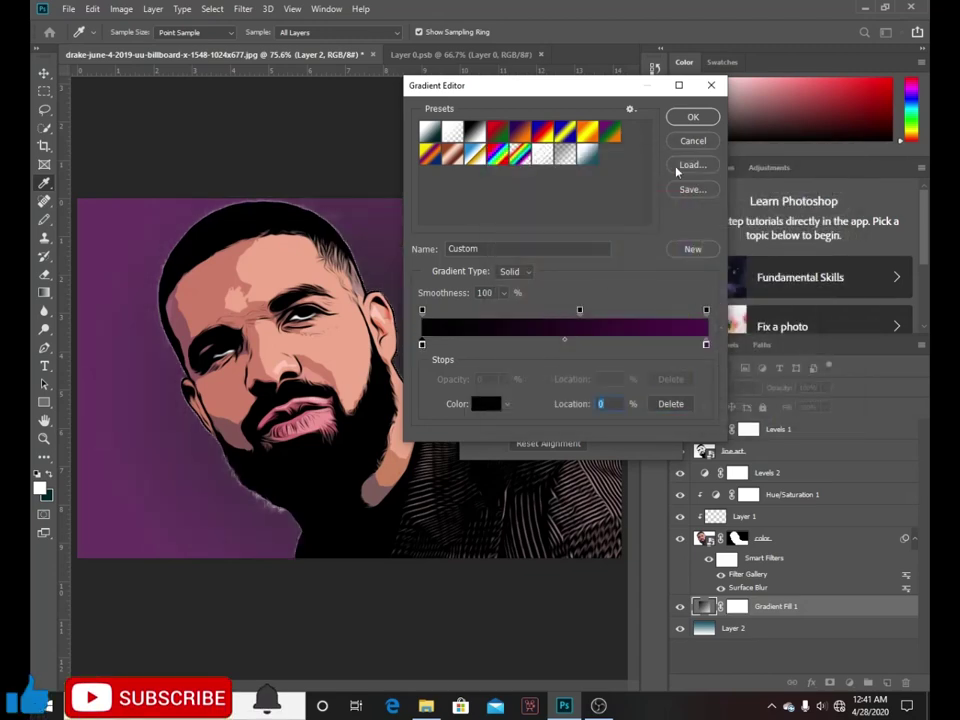
click(692, 117)
- Reverse the radial gradient, widen its scale and adjust its angle
click(513, 403)
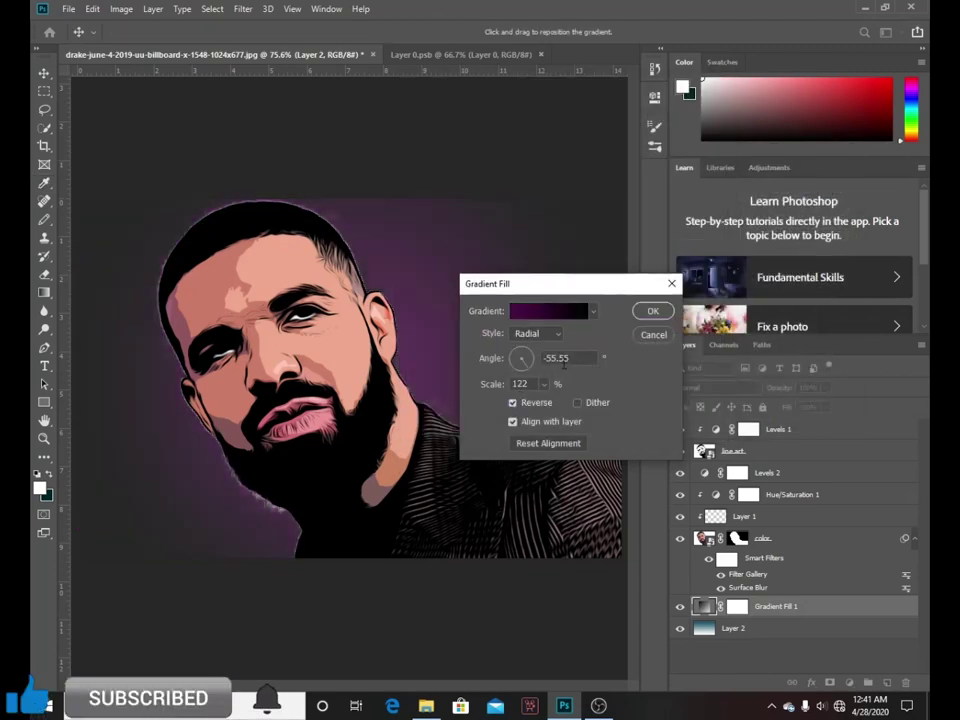
click(543, 384)
drag(544, 402, 548, 401)
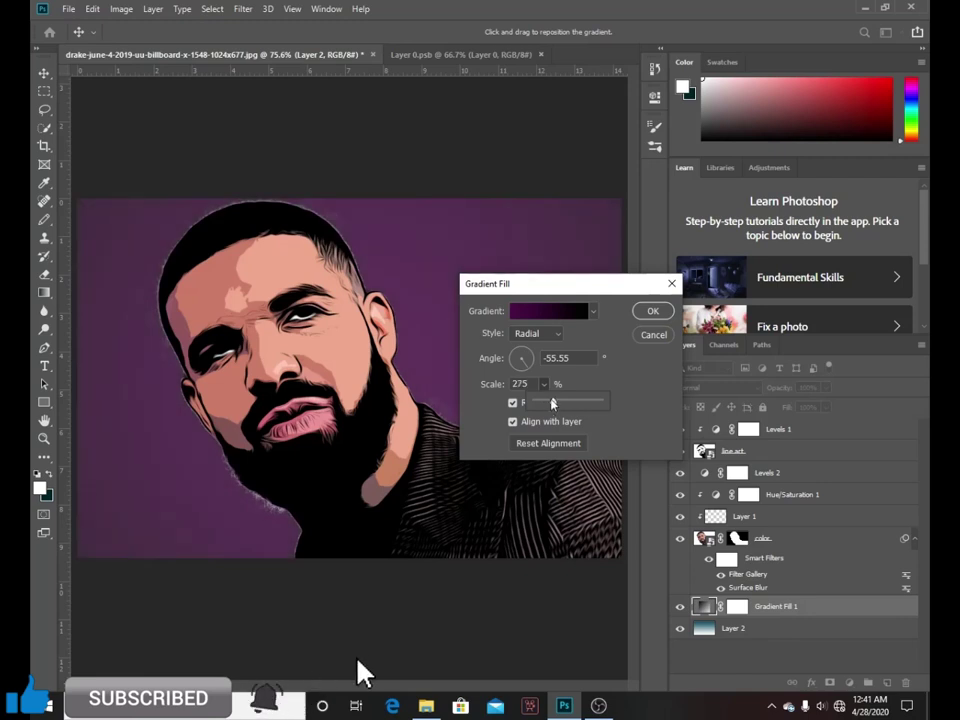
drag(521, 359, 525, 362)
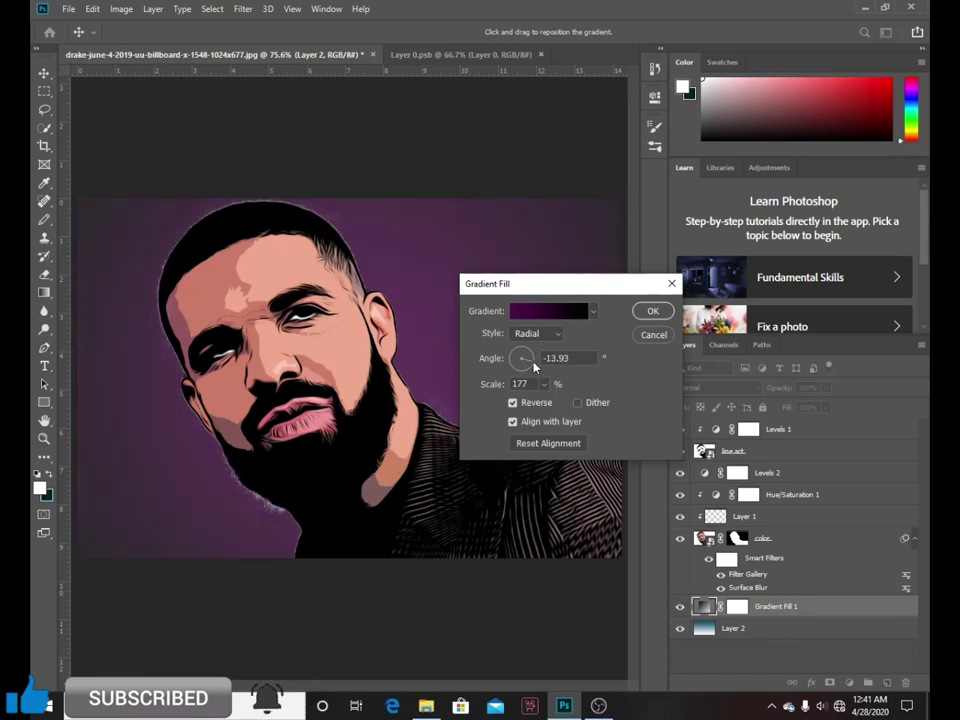
- Make the right stop bright magenta and apply the radial Gradient Fill
click(551, 311)
click(686, 344)
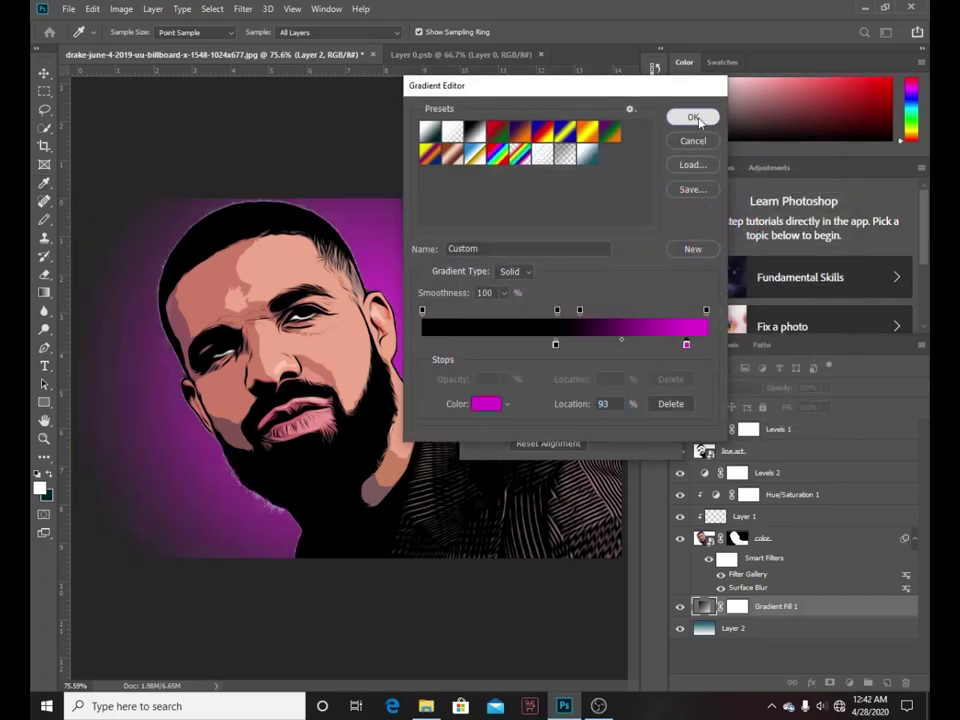
click(693, 117)
click(648, 313)
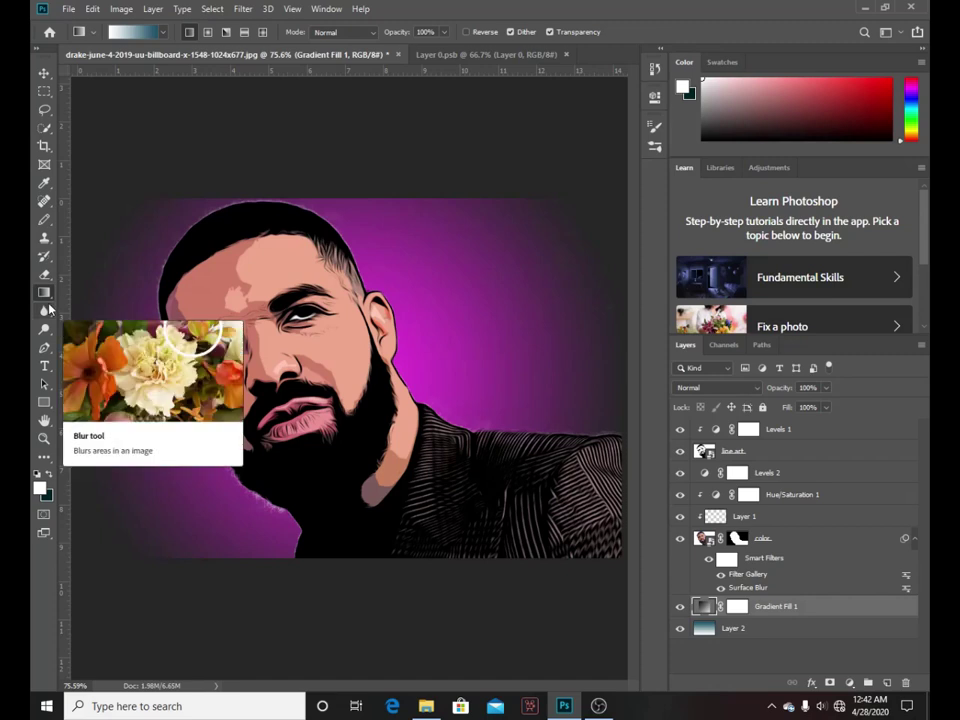
click(856, 440)
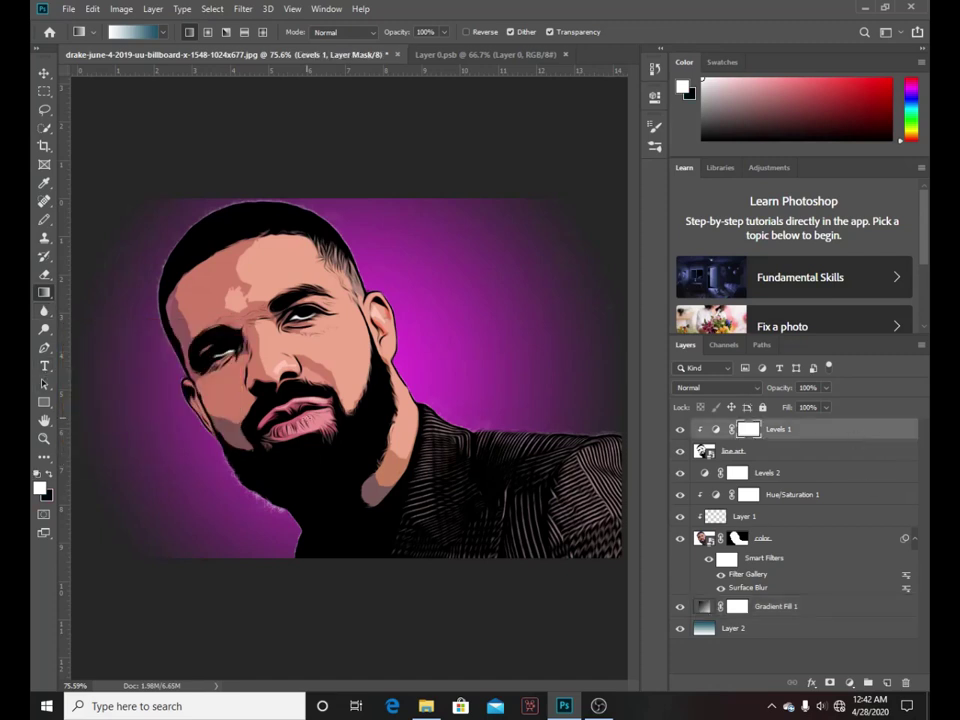
- Type the artist's name on a new line below BY and commit the credit text
click(44, 366)
text(BY)
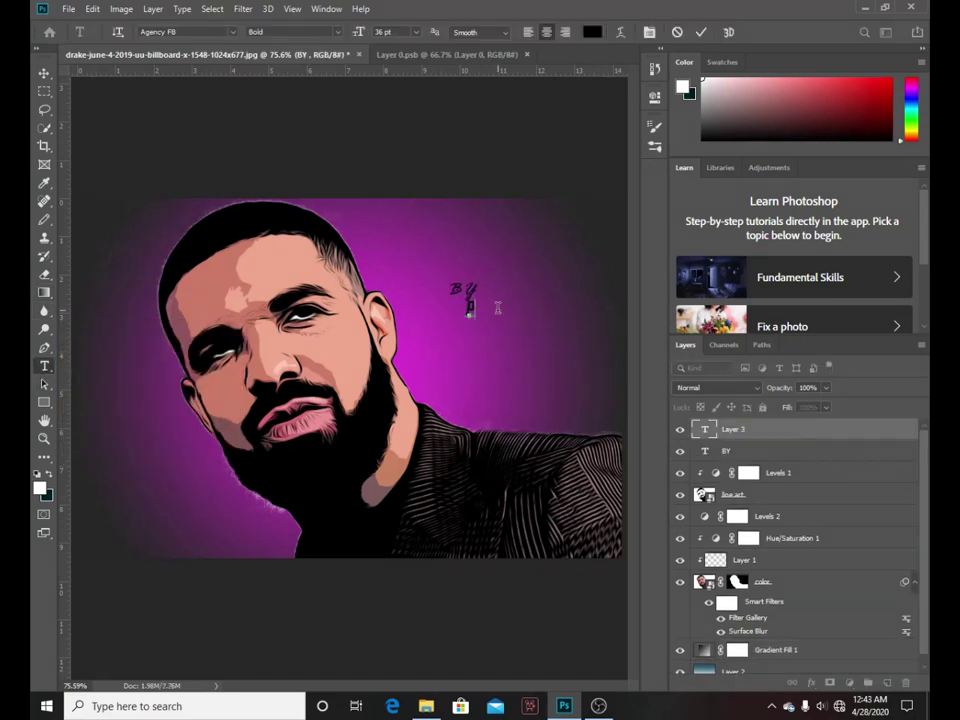
text(ero)
text(n)
text( Art)
click(700, 35)
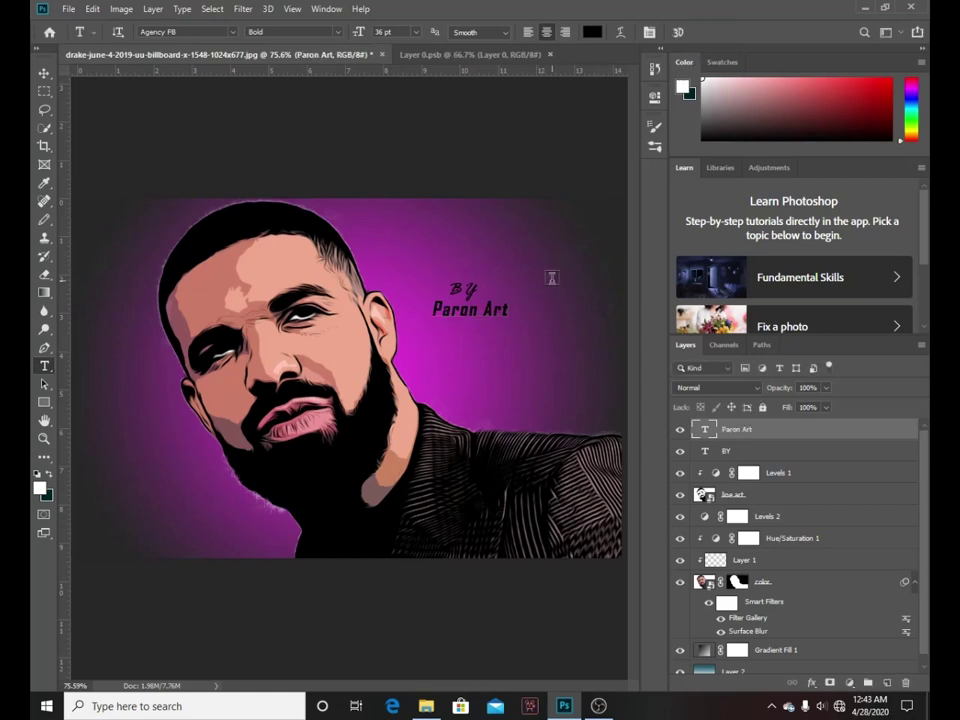